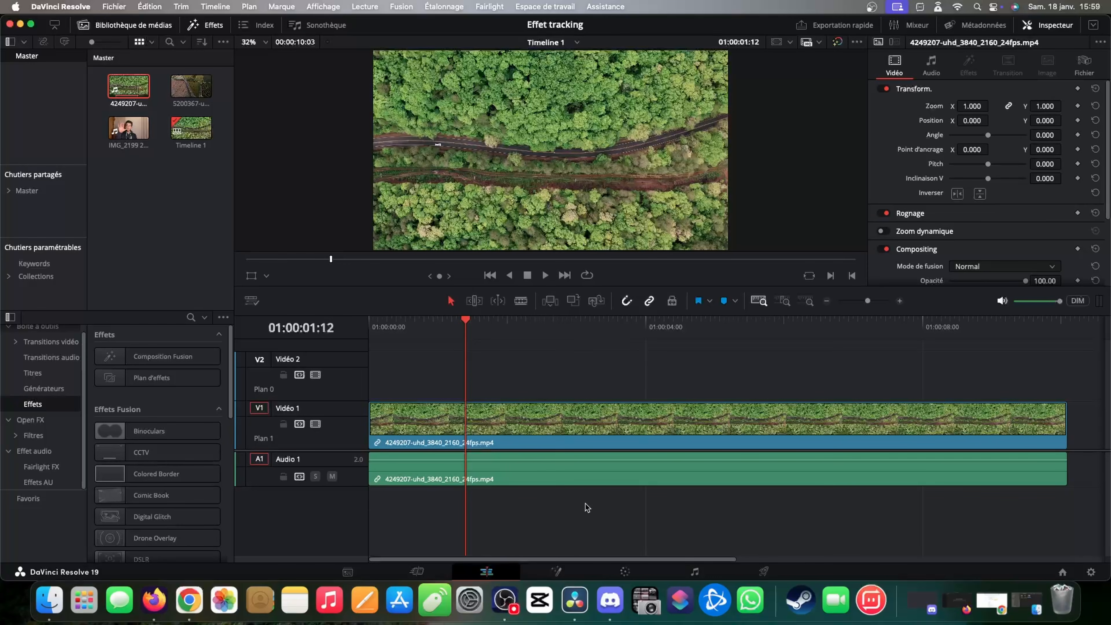
# Delete the clip's audio from the timeline and convert the video clip on Vidéo 1 into a Fusion clip
pyautogui.moveTo(586, 504); pyautogui.dragTo(613, 472)
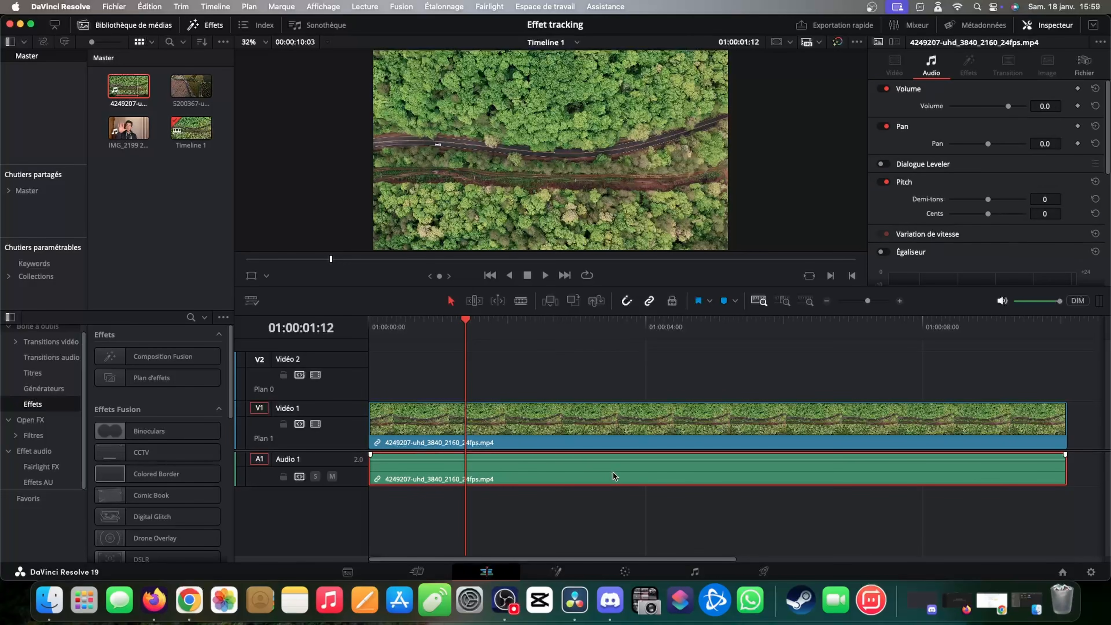
pyautogui.press('Delete')
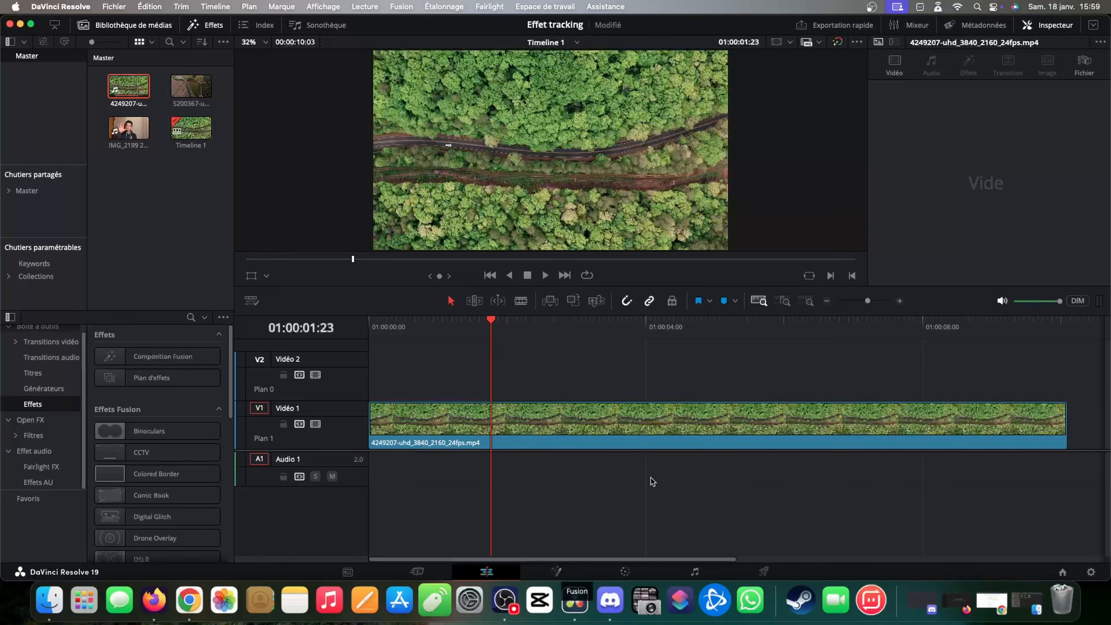
pyautogui.rightClick(618, 417)
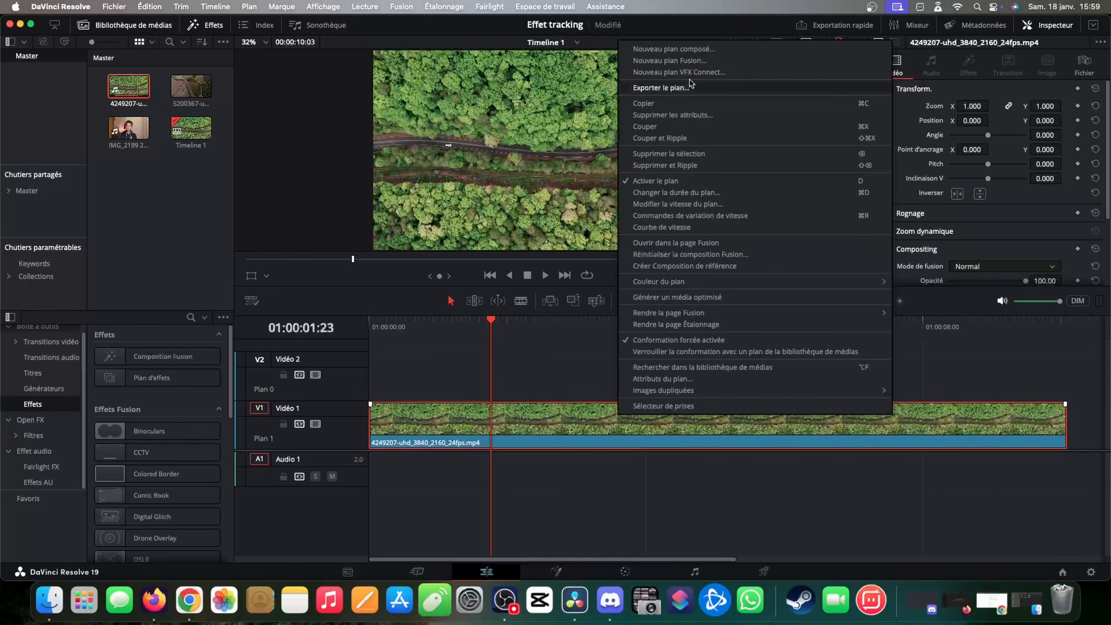
pyautogui.click(679, 64)
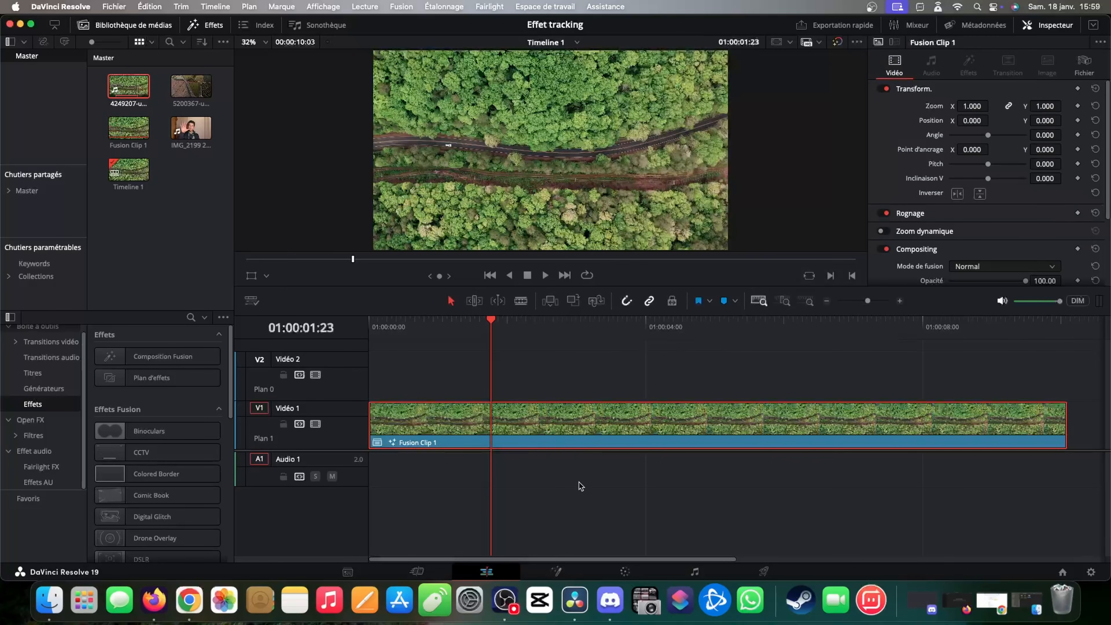
# Open the clip in Fusion and space the MediaIn1 and MediaOut1 nodes farther apart
pyautogui.click(575, 575)
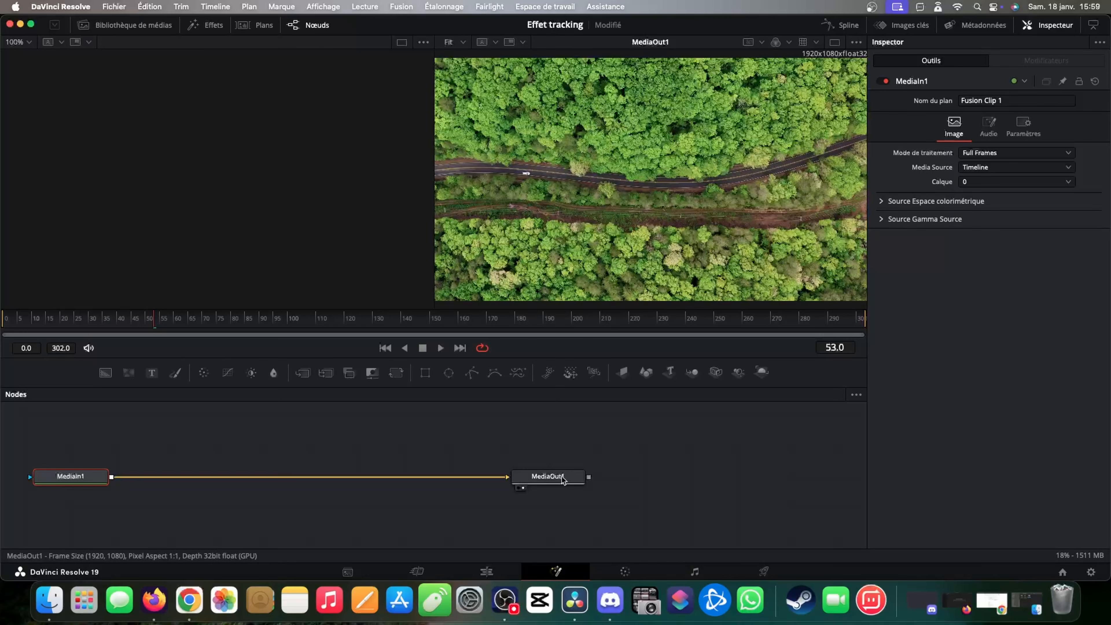
pyautogui.moveTo(74, 472)
pyautogui.mouseDown()
pyautogui.moveTo(89, 495)
pyautogui.moveTo(88, 464)
pyautogui.mouseUp()
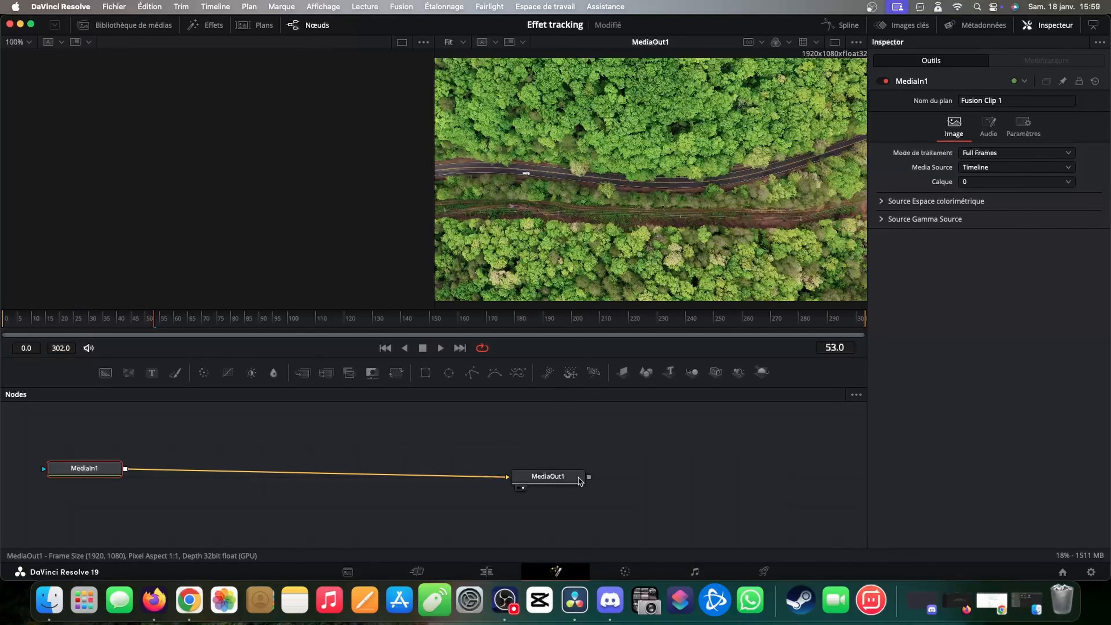
pyautogui.moveTo(579, 481)
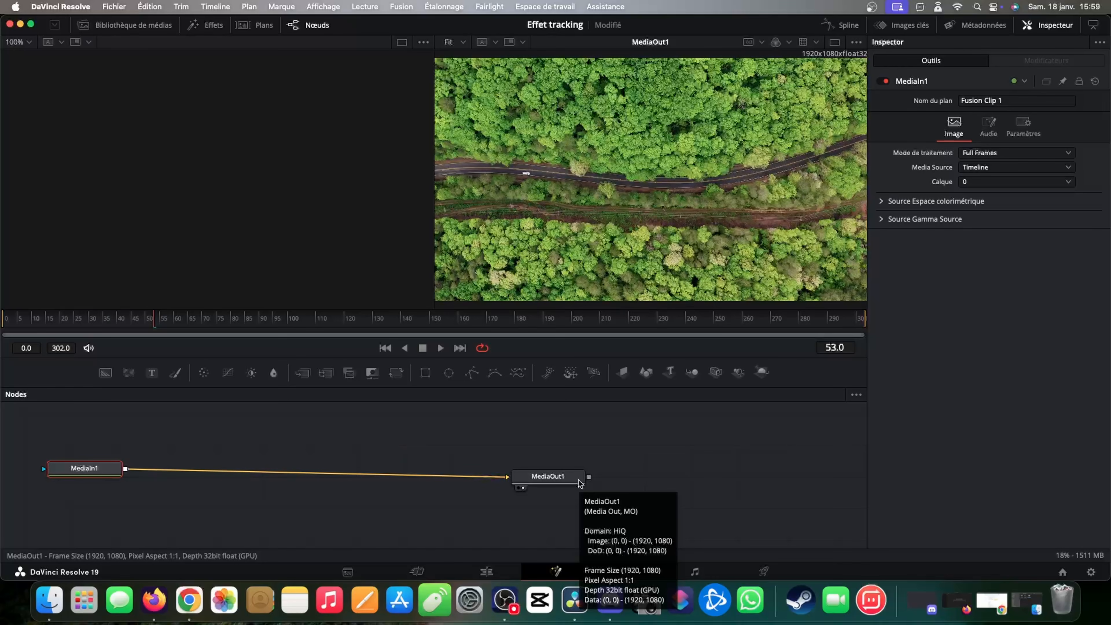
pyautogui.moveTo(579, 480); pyautogui.dragTo(822, 477)
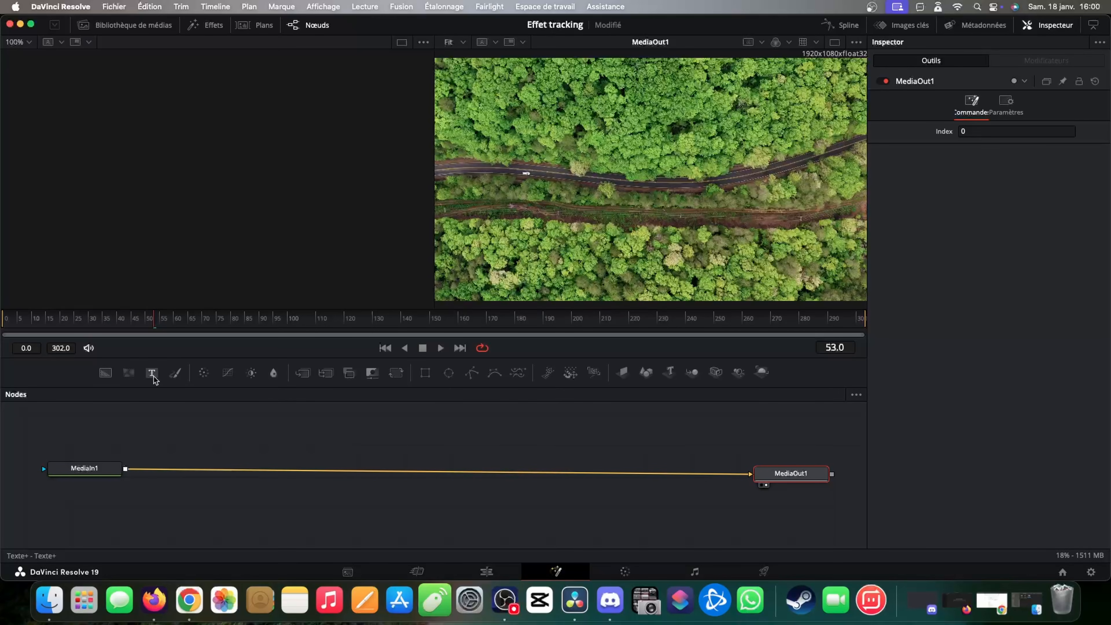
# Add an unconnected Text+ node between the media nodes, and show it in one viewer and MediaOut1 in the other
pyautogui.moveTo(153, 378); pyautogui.dragTo(363, 439)
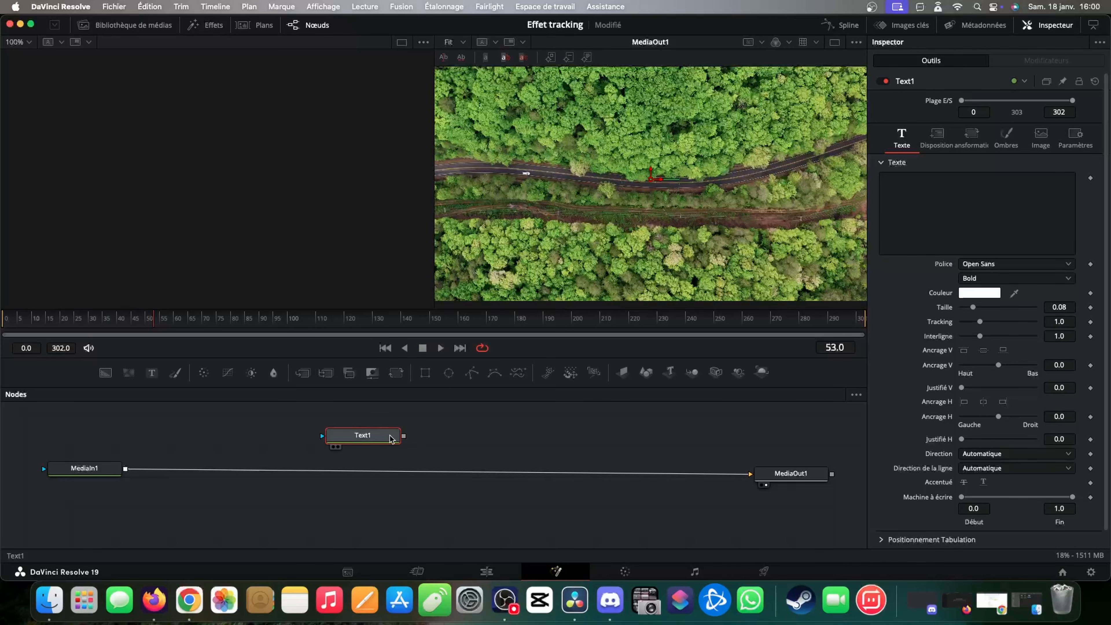
pyautogui.click(339, 448)
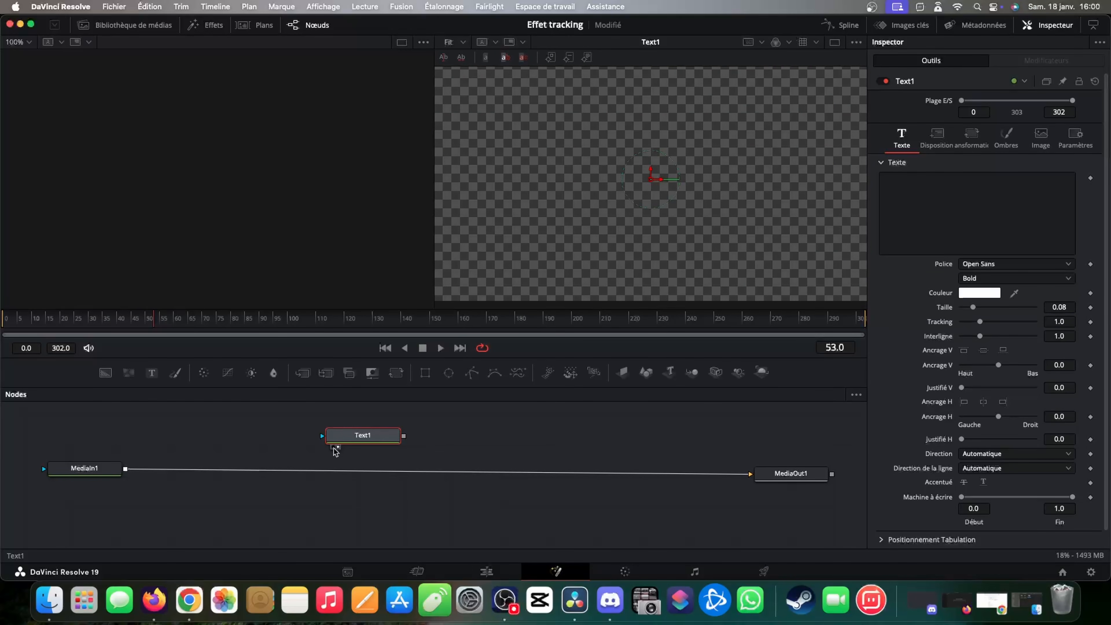
pyautogui.click(334, 448)
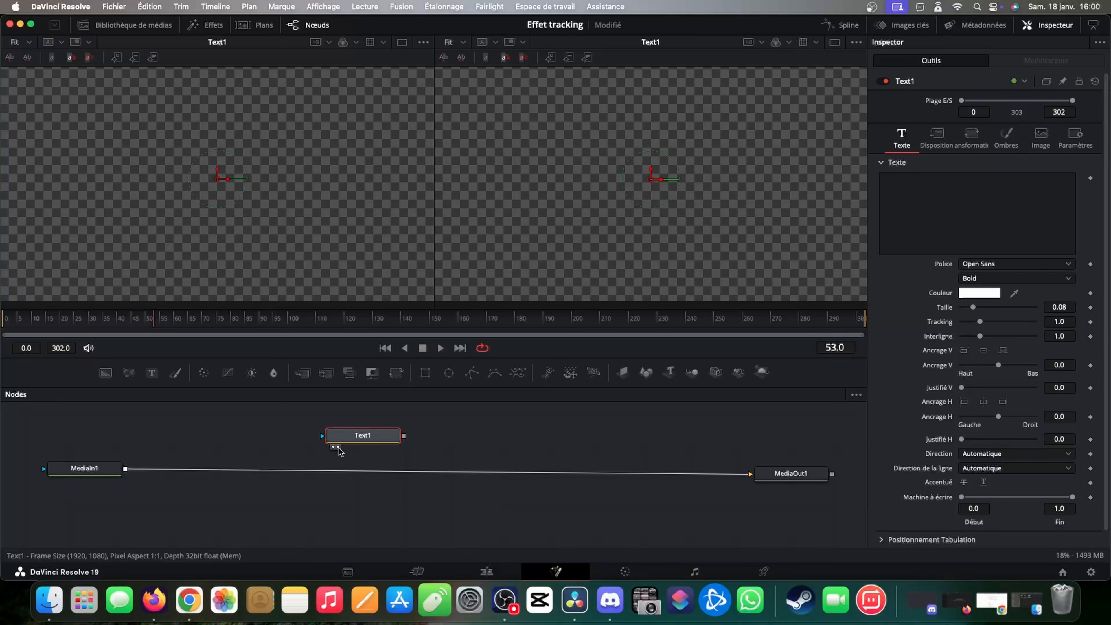
pyautogui.click(339, 447)
pyautogui.click(783, 474)
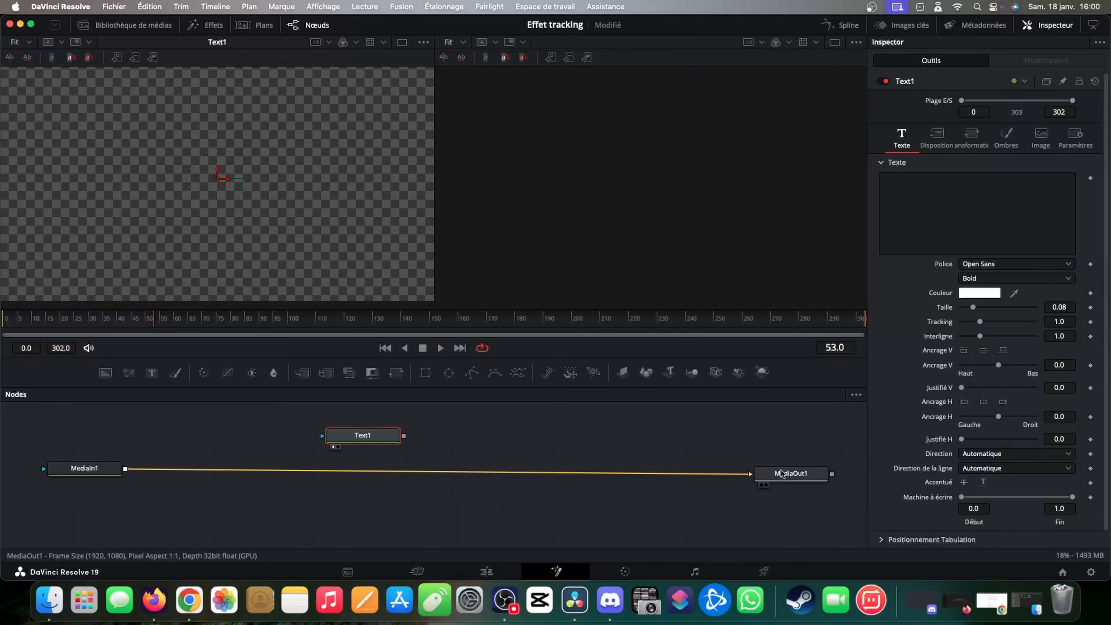
pyautogui.click(766, 485)
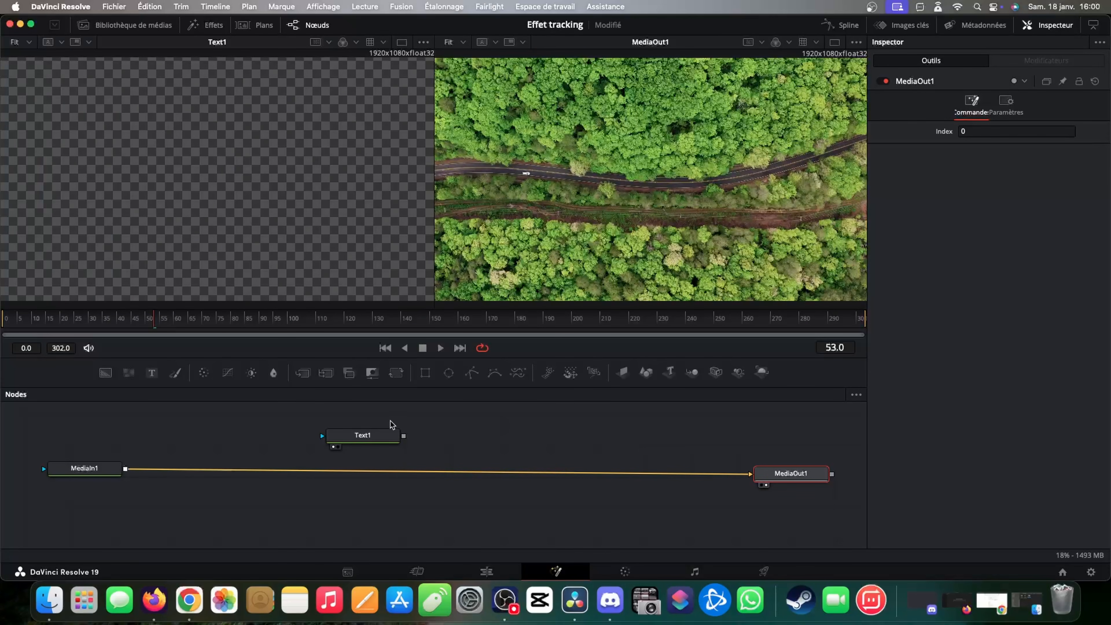
# Set the Text1 node's text to "Voiture" and its size to about 0.1024
pyautogui.click(385, 440)
pyautogui.click(922, 196)
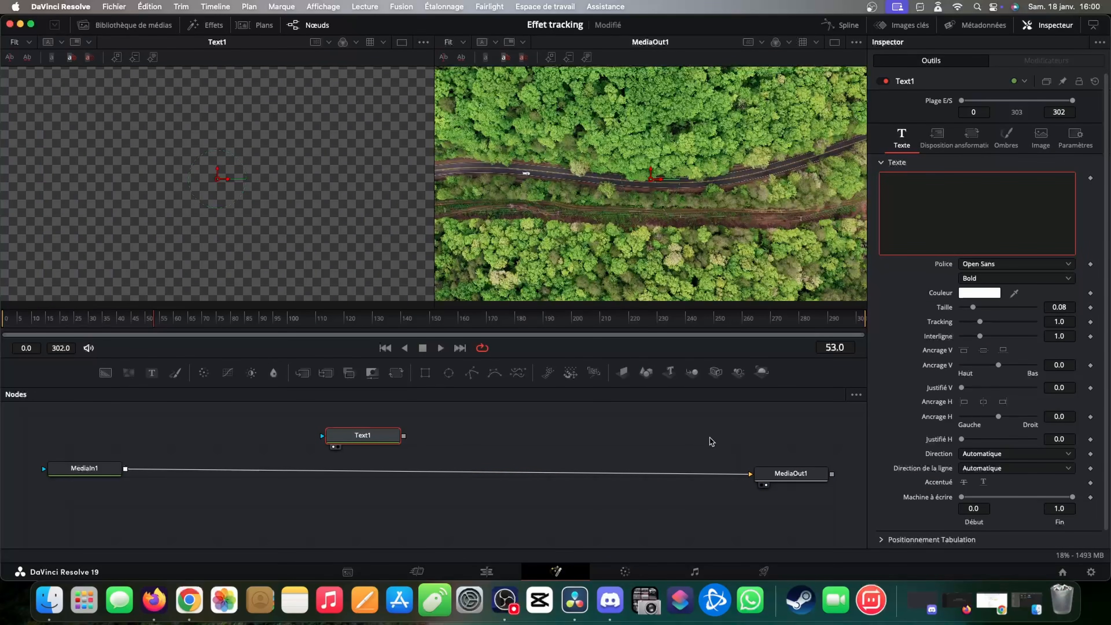
pyautogui.write('Voiturer')
pyautogui.press('BackSpace')
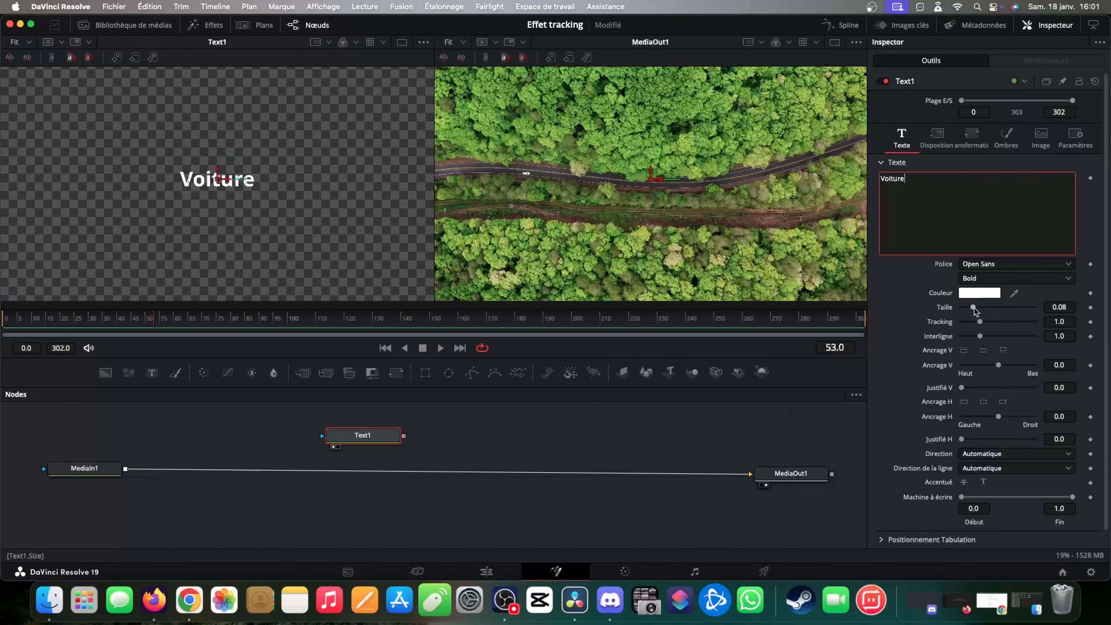
pyautogui.moveTo(974, 310)
pyautogui.mouseDown()
pyautogui.moveTo(987, 311)
pyautogui.moveTo(983, 302)
pyautogui.mouseUp()
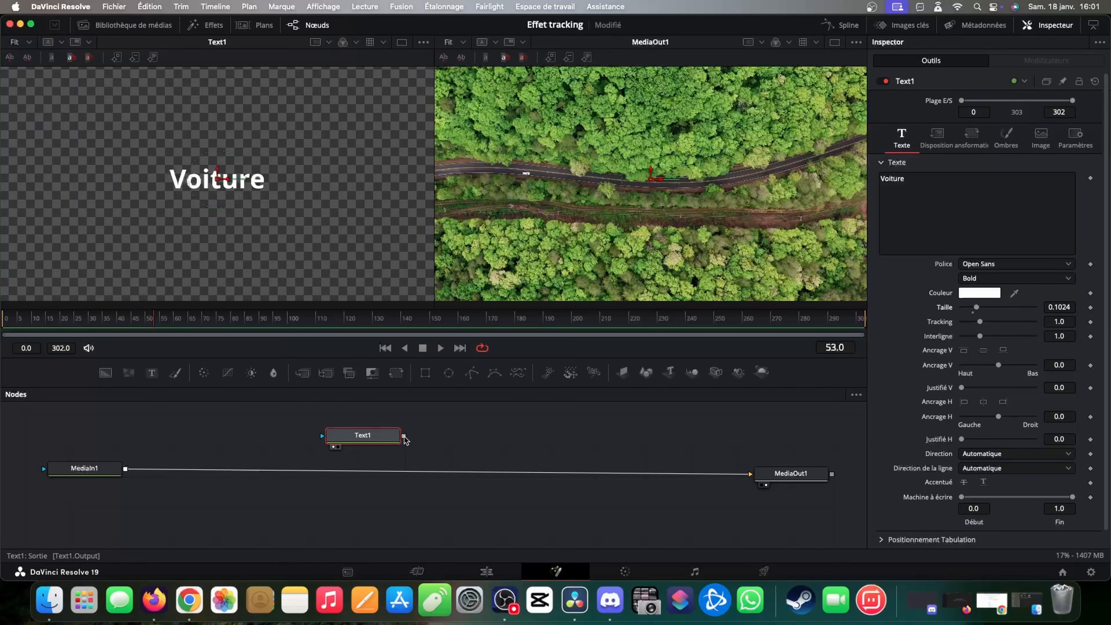
# Merge Text1 over the MediaIn1 footage and arrange the text and merge nodes near MediaIn1
pyautogui.moveTo(405, 436); pyautogui.dragTo(124, 470)
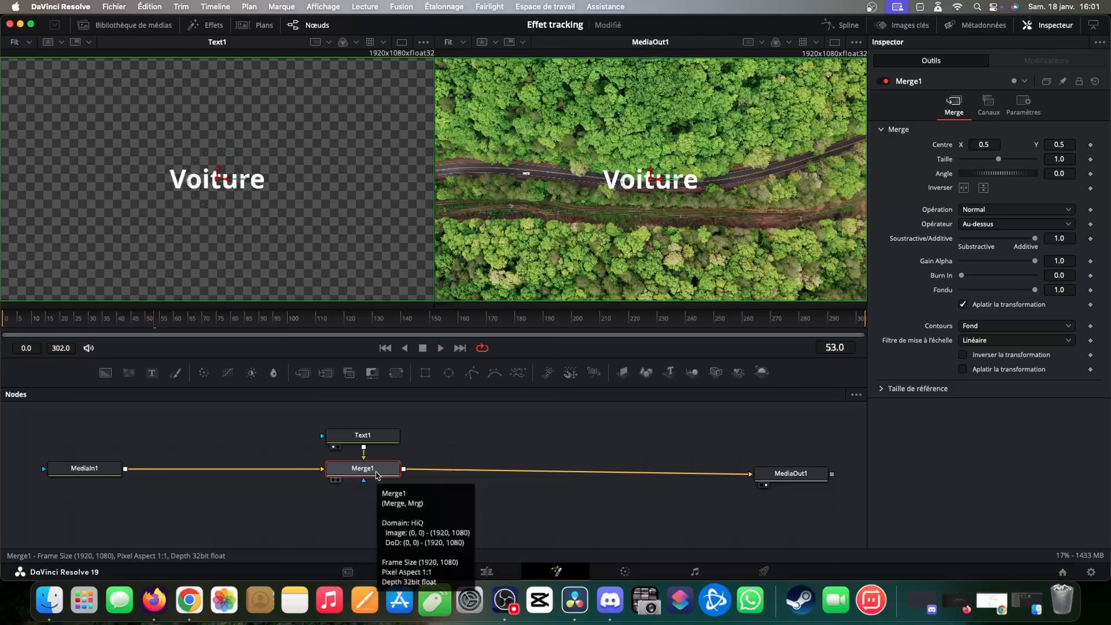
pyautogui.moveTo(376, 475); pyautogui.dragTo(348, 500)
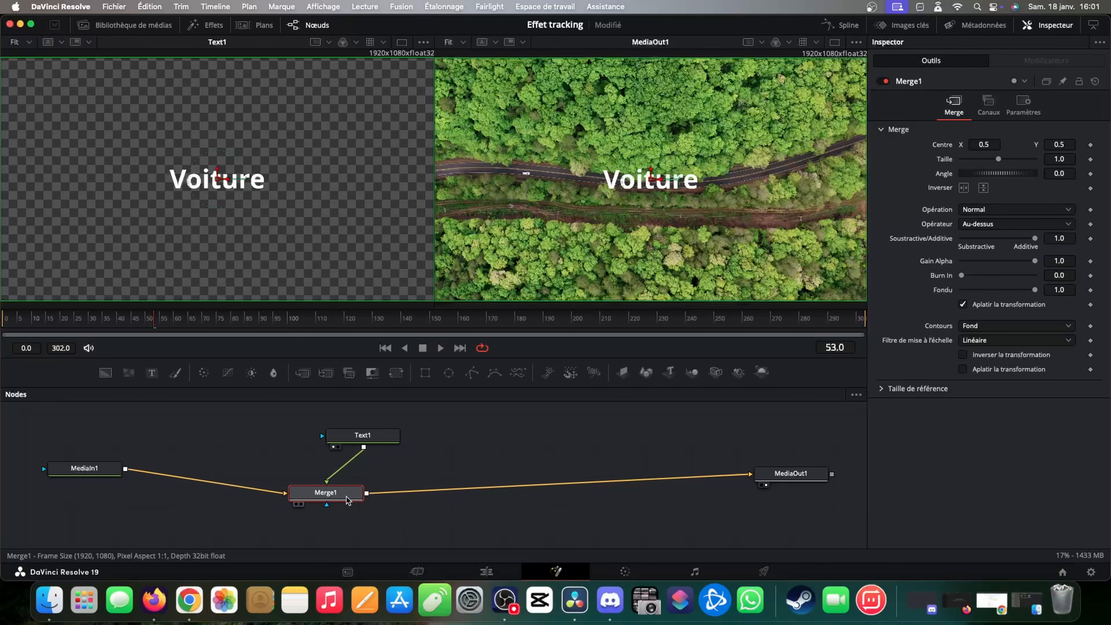
pyautogui.moveTo(371, 435); pyautogui.dragTo(304, 434)
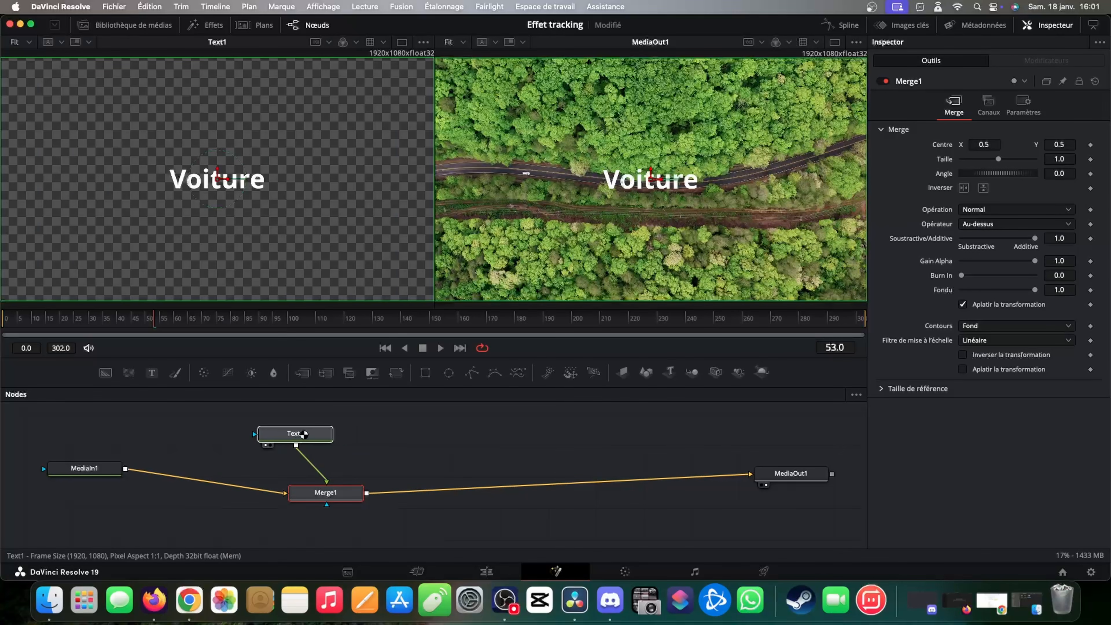
pyautogui.moveTo(338, 495); pyautogui.dragTo(284, 485)
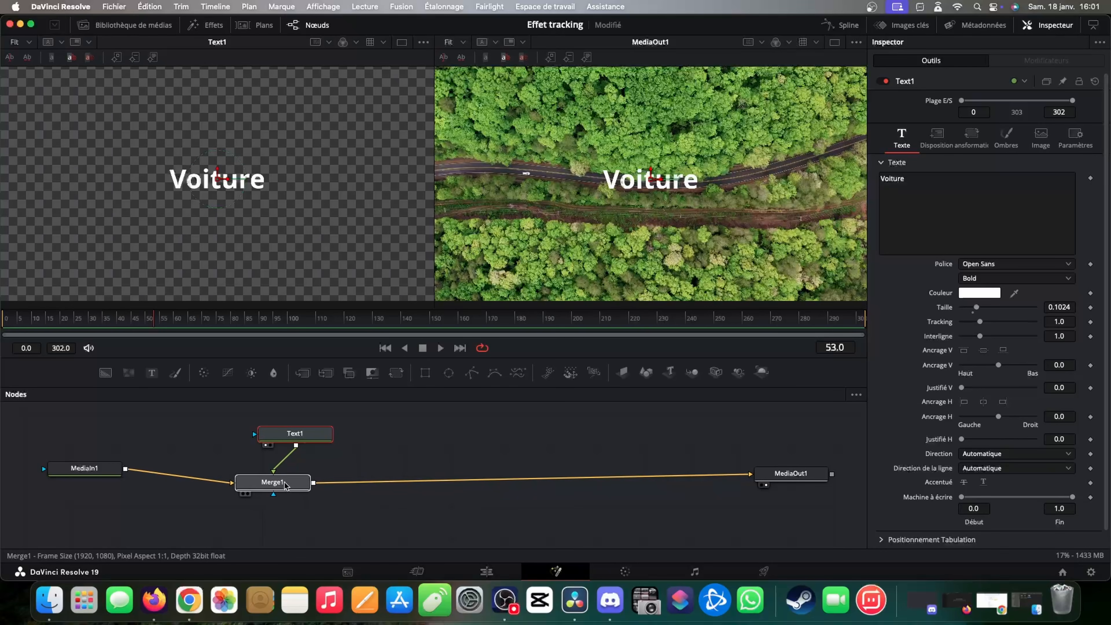
pyautogui.moveTo(324, 432)
pyautogui.mouseDown()
pyautogui.moveTo(298, 431)
pyautogui.moveTo(307, 430)
pyautogui.mouseUp()
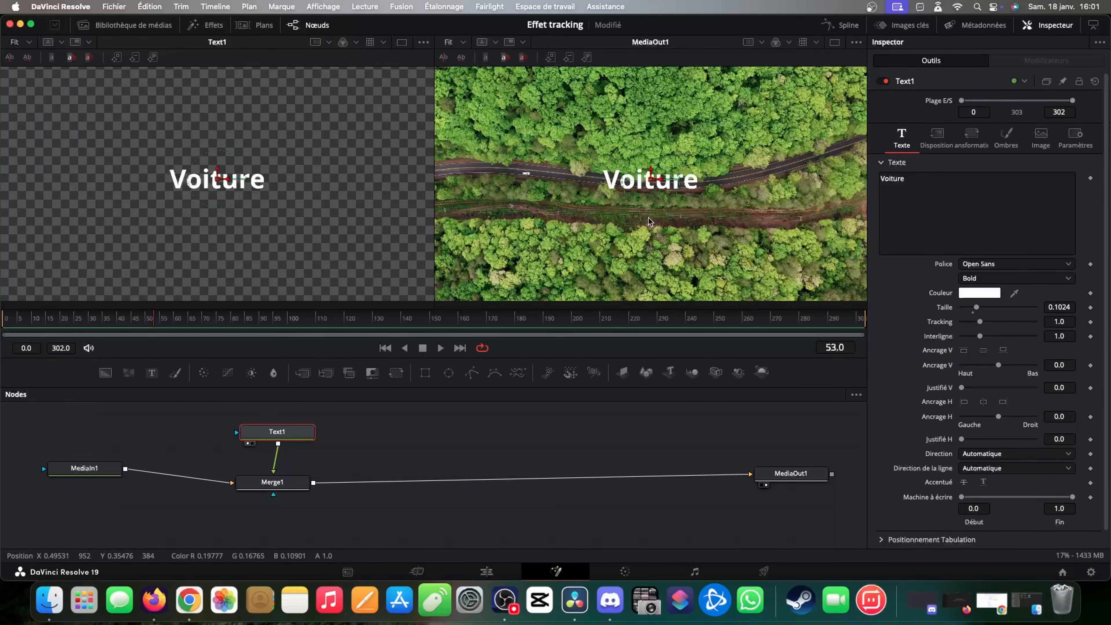
# Play the composition from the start to examine the text over the moving car, and return to frame 0
pyautogui.click(385, 348)
pyautogui.click(441, 348)
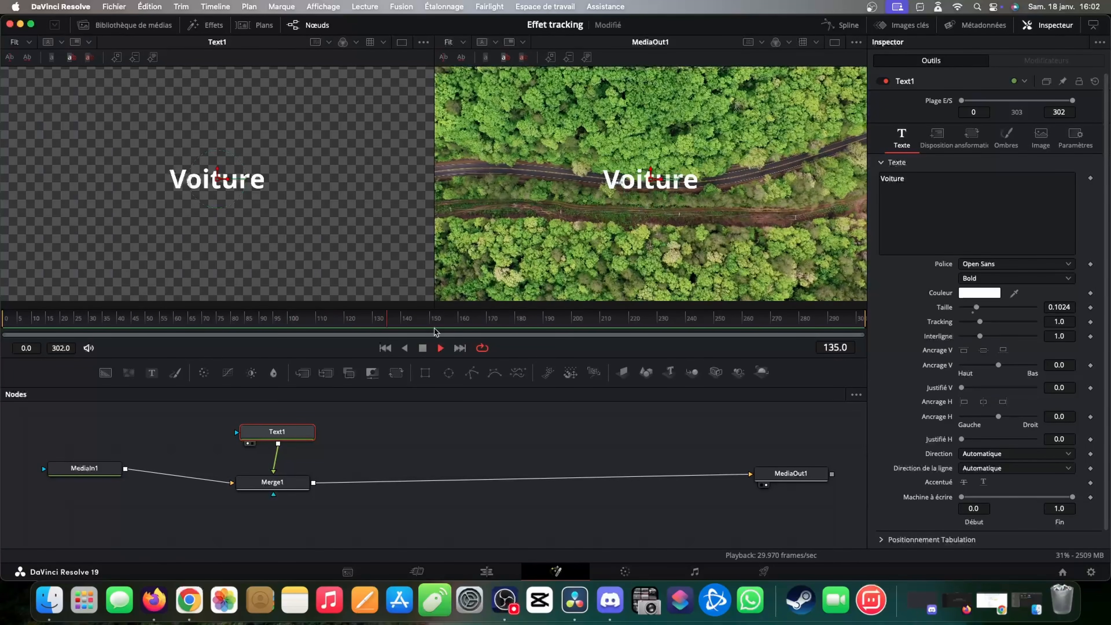
pyautogui.click(422, 348)
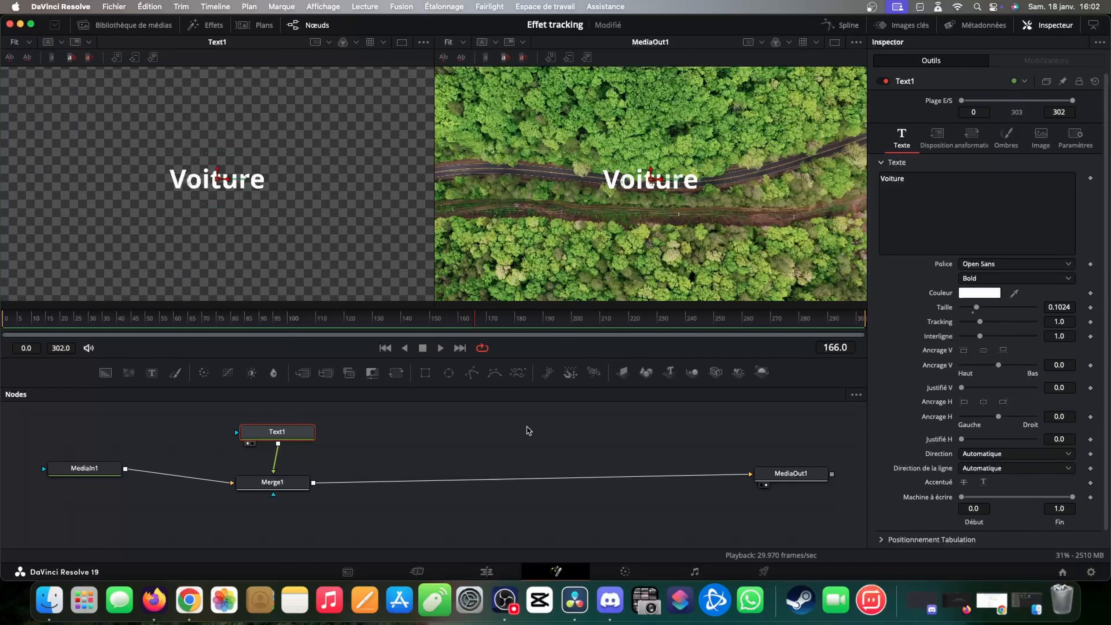
pyautogui.click(386, 348)
# Delete the Merge1 node so that Text1 is disconnected from the footage
pyautogui.moveTo(272, 482); pyautogui.dragTo(276, 483)
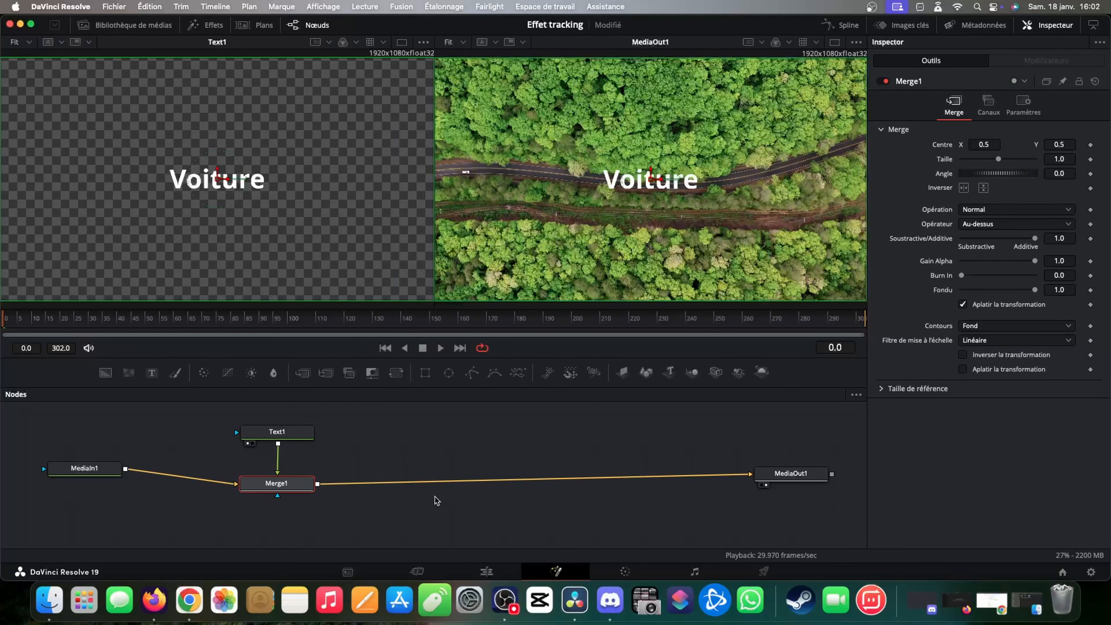
pyautogui.press('Delete')
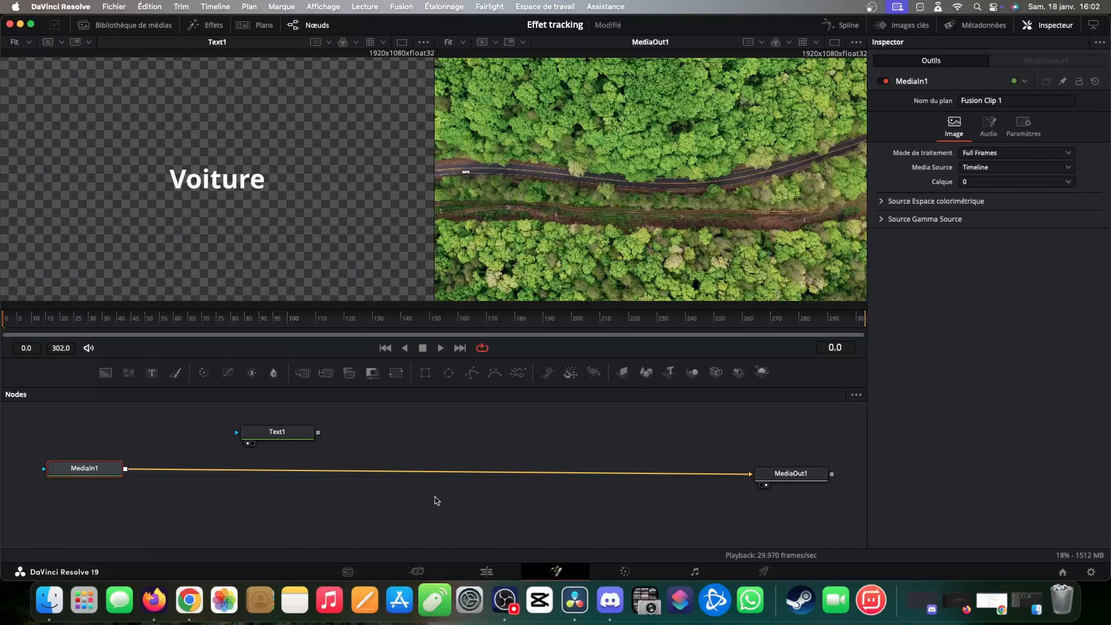
# Insert a Tracker (Tra) node between MediaIn1 and MediaOut1 and place it close to MediaIn1
pyautogui.hotkey('shift', 'space')
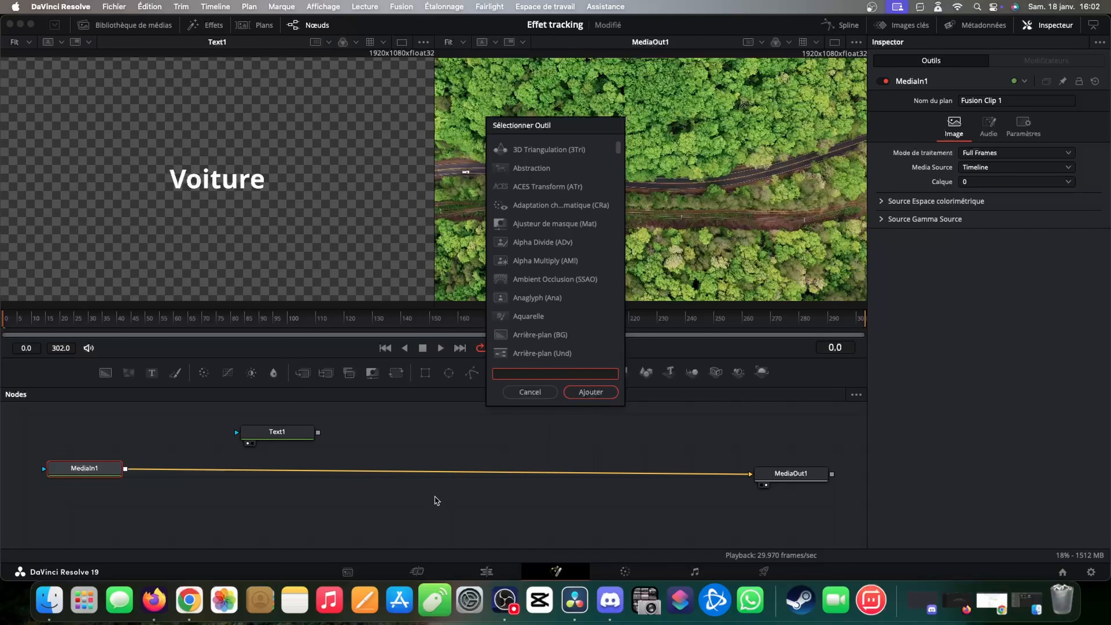
pyautogui.write('tracker')
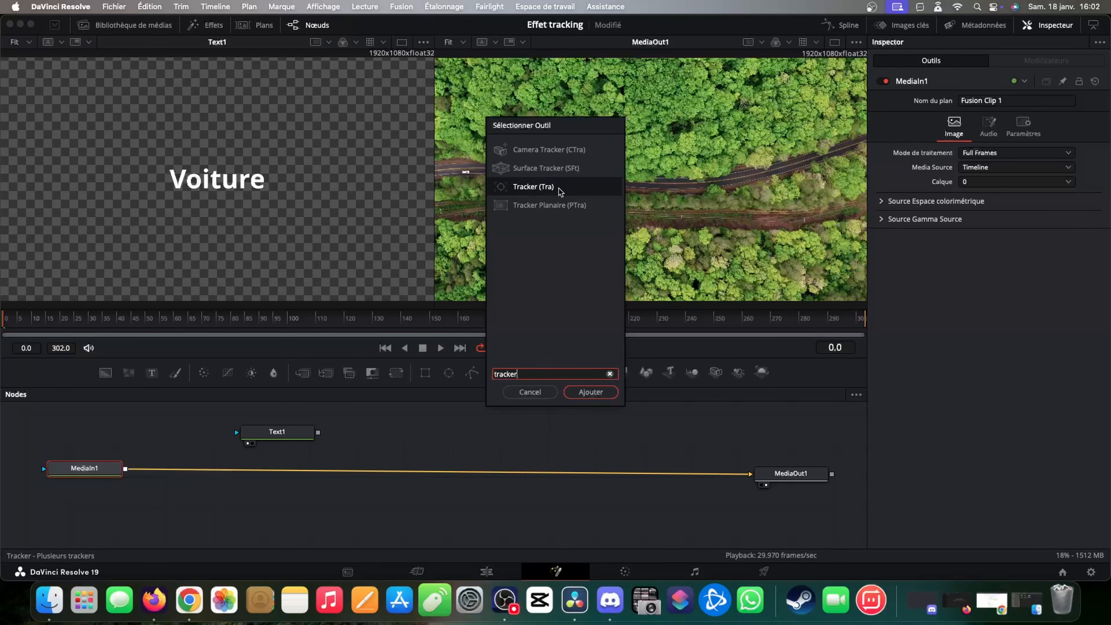
pyautogui.click(591, 392)
pyautogui.moveTo(221, 480)
pyautogui.mouseDown()
pyautogui.moveTo(256, 472)
pyautogui.moveTo(230, 483)
pyautogui.mouseUp()
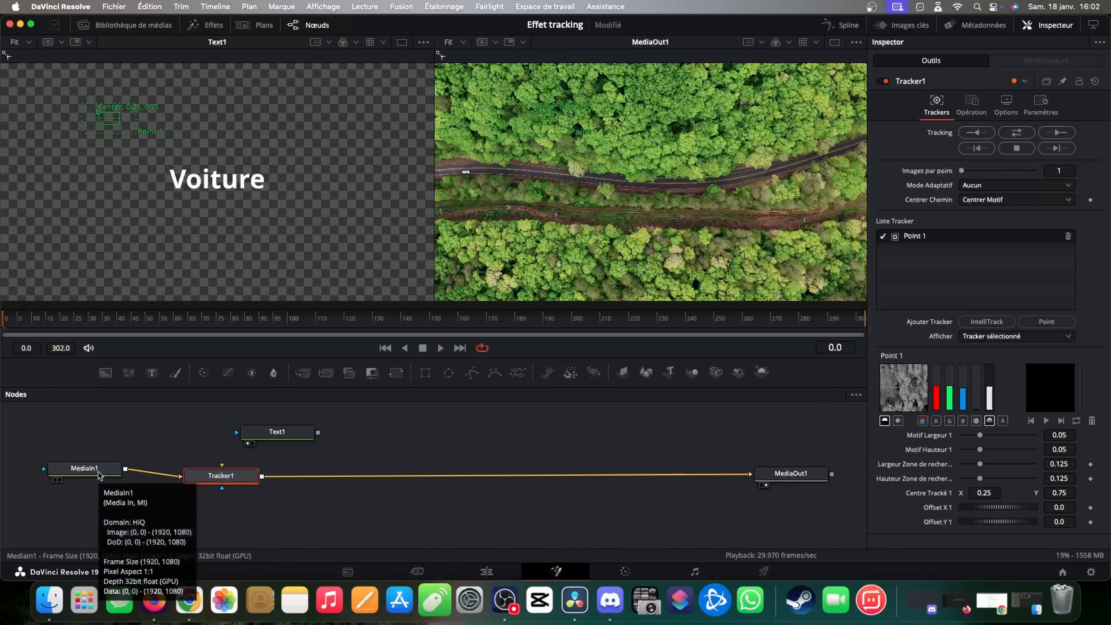
pyautogui.moveTo(237, 478); pyautogui.dragTo(267, 475)
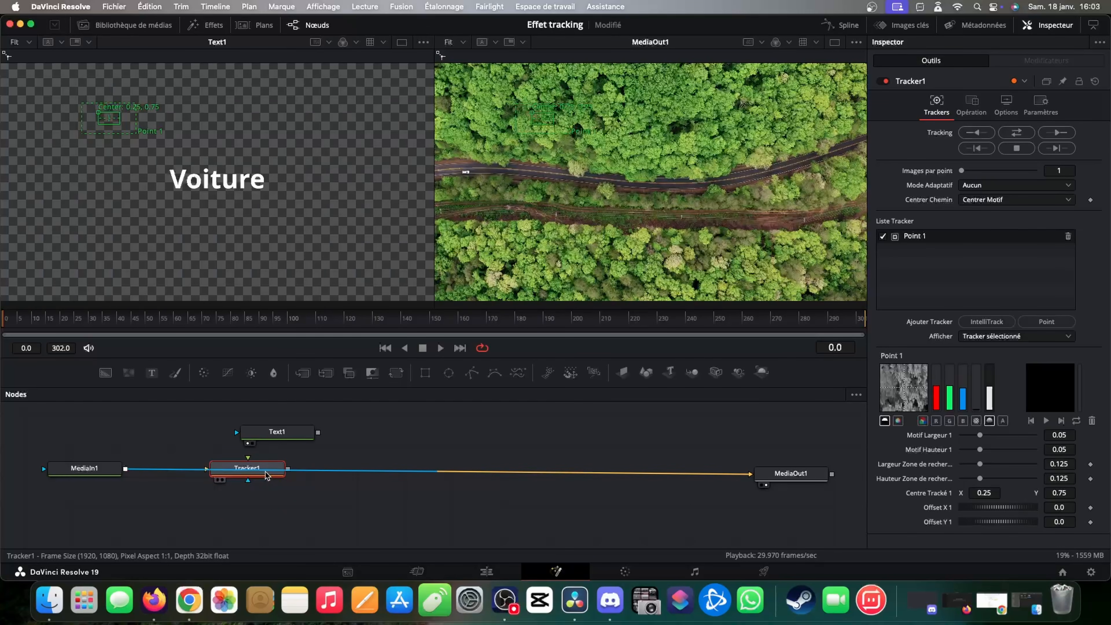
pyautogui.moveTo(266, 475); pyautogui.dragTo(232, 482)
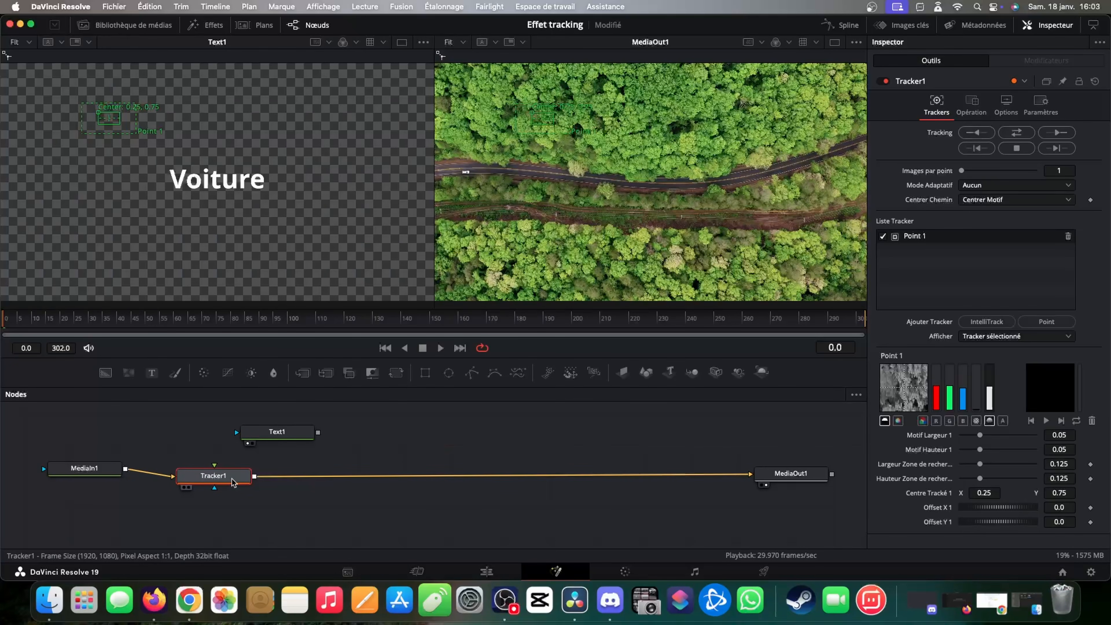
# Show only the MediaOut1 viewer, and fit the tracker's pattern box over the white car at about 0.043 by 0.046
pyautogui.click(836, 43)
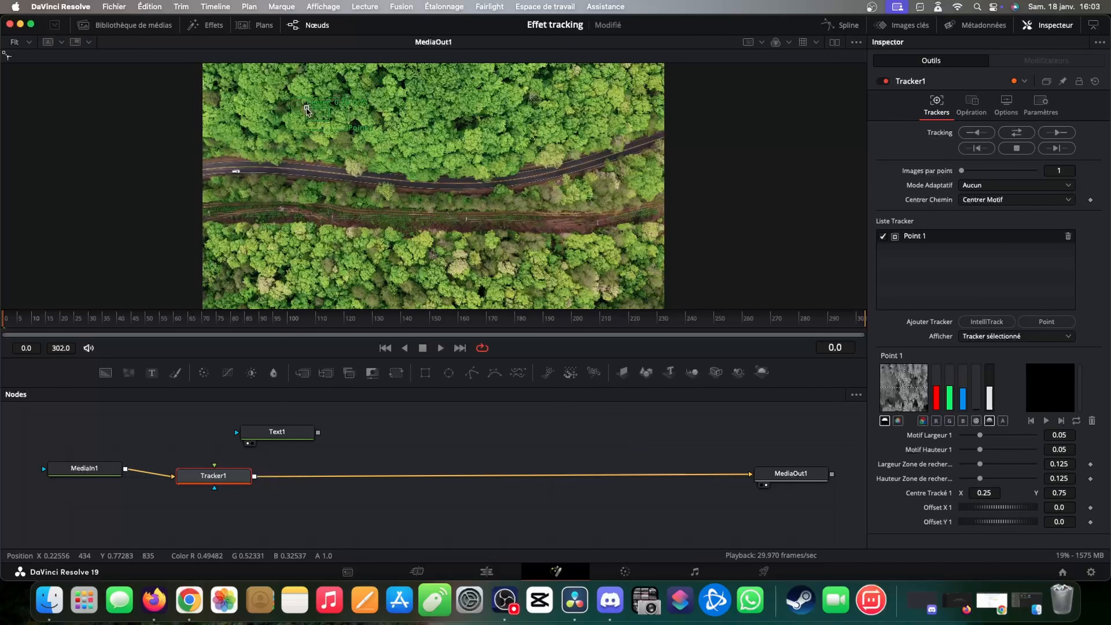
pyautogui.moveTo(307, 109); pyautogui.dragTo(224, 168)
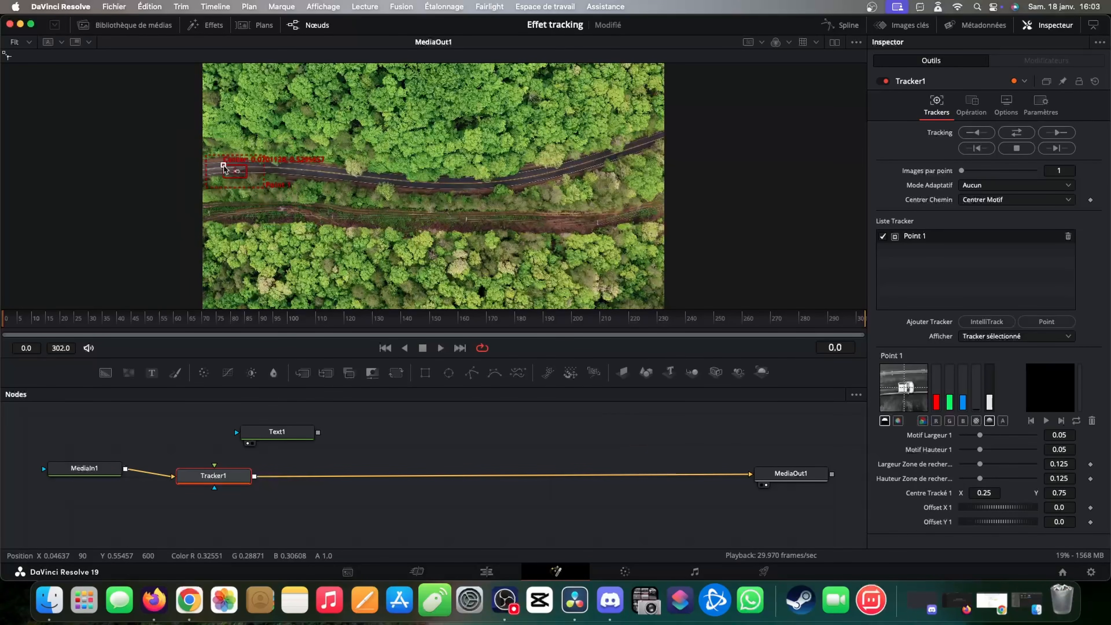
pyautogui.moveTo(253, 177)
pyautogui.mouseDown()
pyautogui.moveTo(241, 161)
pyautogui.moveTo(241, 176)
pyautogui.mouseUp()
# Narrow the tracker's search area around the white car to a width of about 0.121
pyautogui.scroll(3, 241, 176)
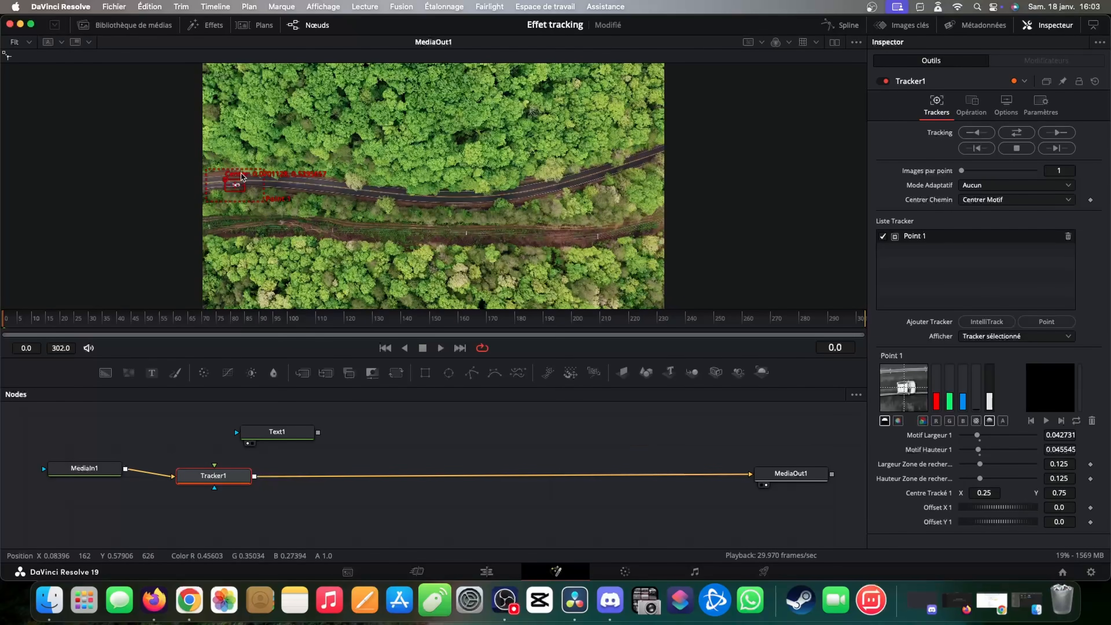
pyautogui.scroll(5, 242, 175)
pyautogui.hscroll(-5, 241, 175)
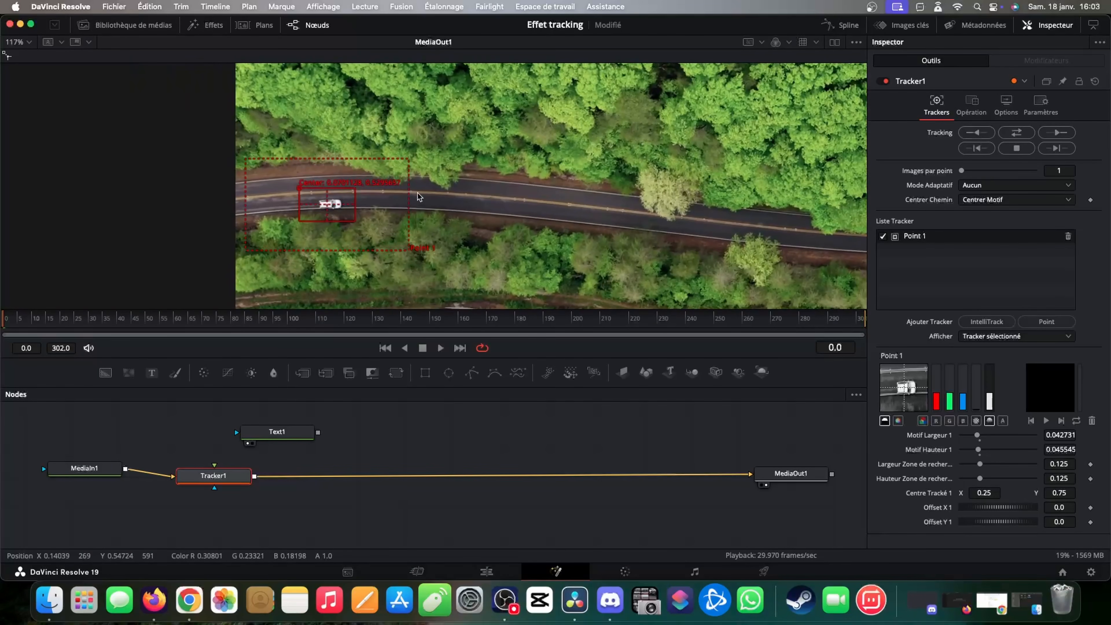
pyautogui.moveTo(411, 199); pyautogui.dragTo(407, 205)
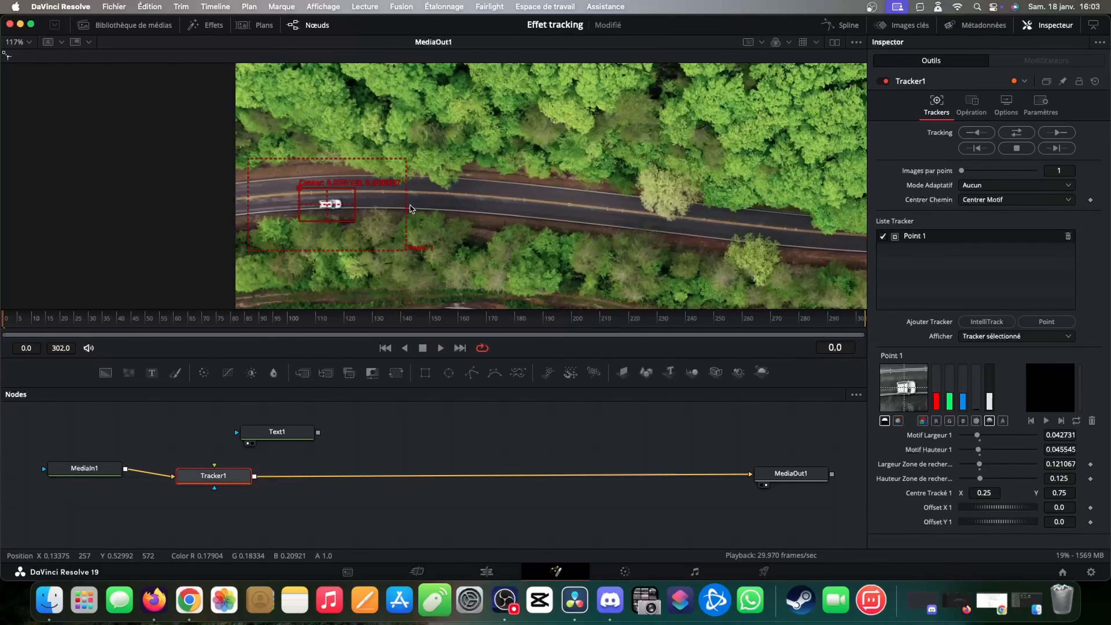
# Save the project and enlarge the tracker's search area around the white car to about 0.142 by 0.149
pyautogui.press('super+s')
pyautogui.moveTo(406, 211); pyautogui.dragTo(409, 151)
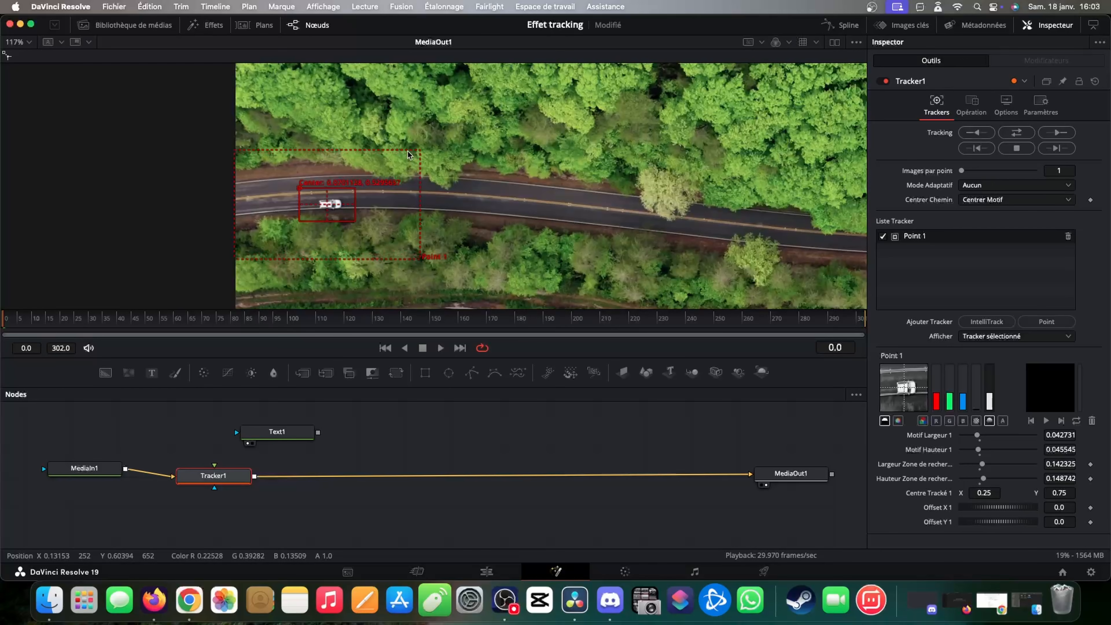
pyautogui.moveTo(516, 203); pyautogui.dragTo(490, 203)
pyautogui.moveTo(364, 208)
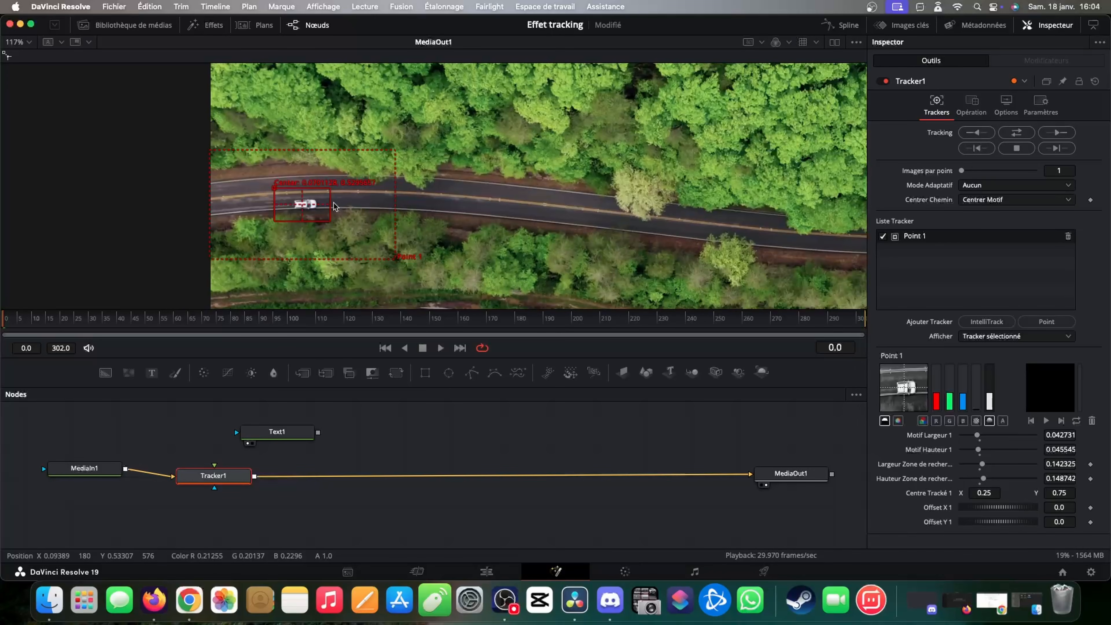
# Fit the whole frame in the viewer and track the car both forward and backward through the clip
pyautogui.click(30, 43)
pyautogui.click(22, 55)
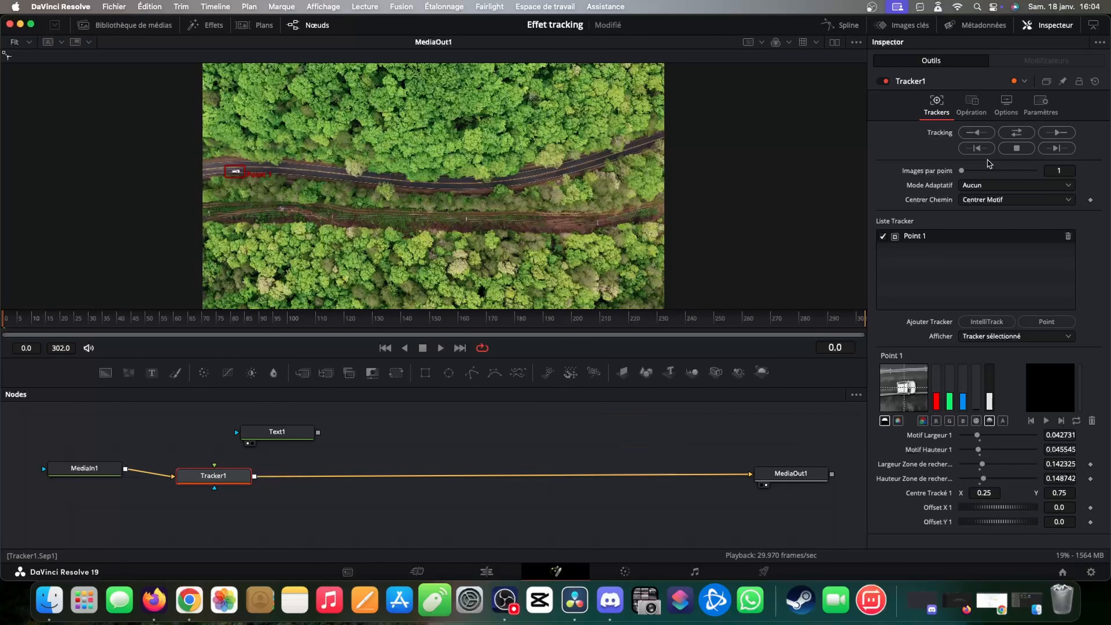
pyautogui.click(1018, 133)
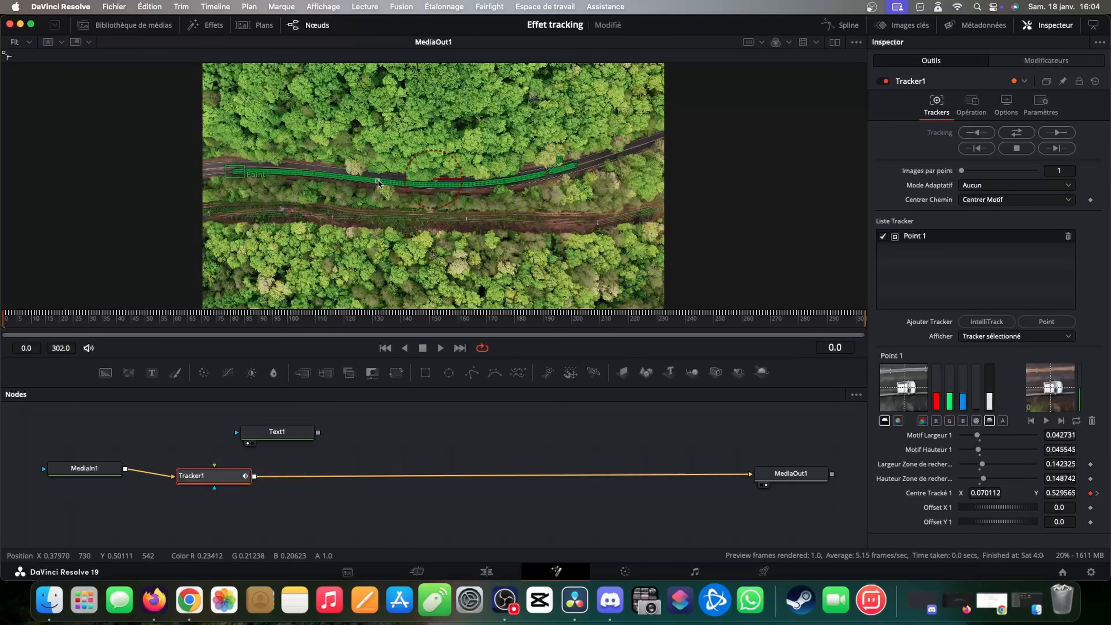
# Move the stray tracking points on the tree back onto the car's path along the road
pyautogui.scroll(5, 378, 178)
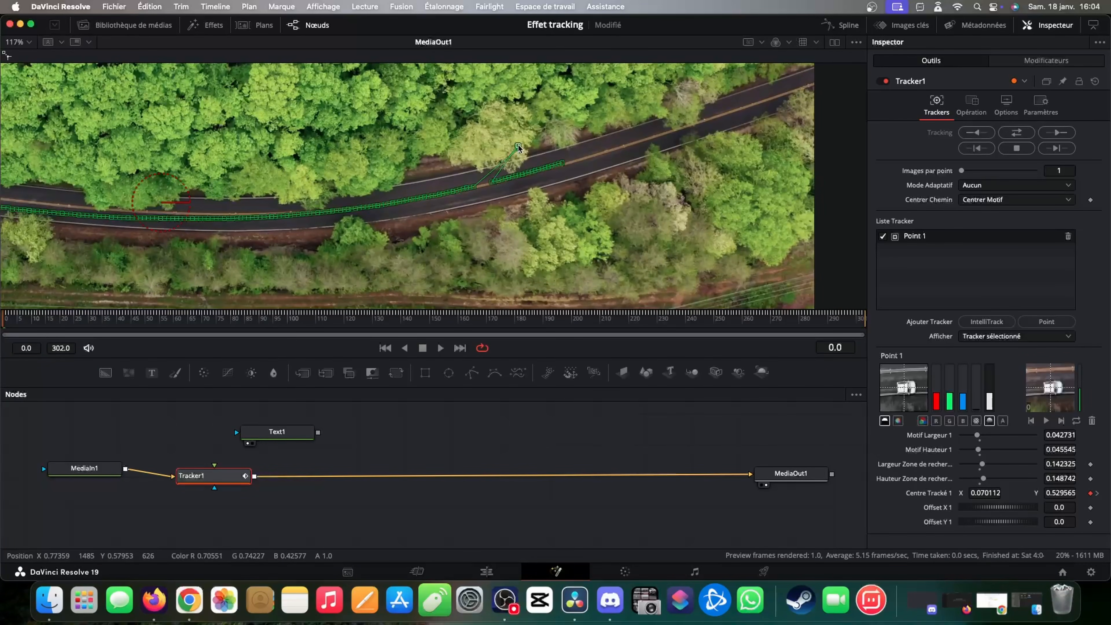
pyautogui.scroll(5, 518, 146)
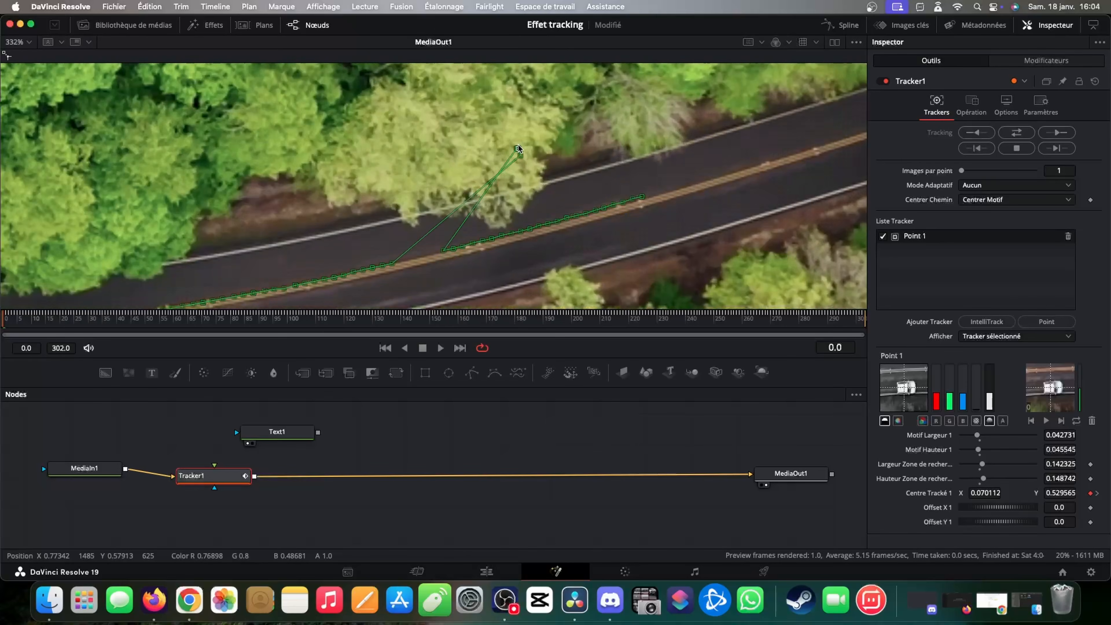
pyautogui.click(518, 149)
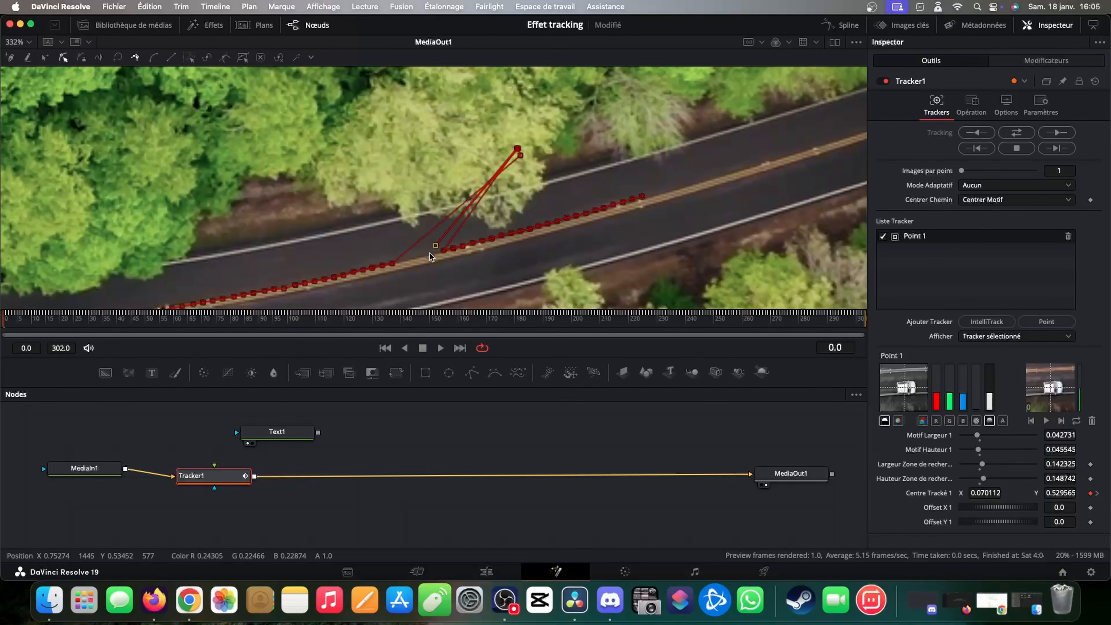
pyautogui.moveTo(518, 159); pyautogui.dragTo(426, 255)
pyautogui.moveTo(516, 150); pyautogui.dragTo(438, 252)
pyautogui.moveTo(515, 153); pyautogui.dragTo(443, 252)
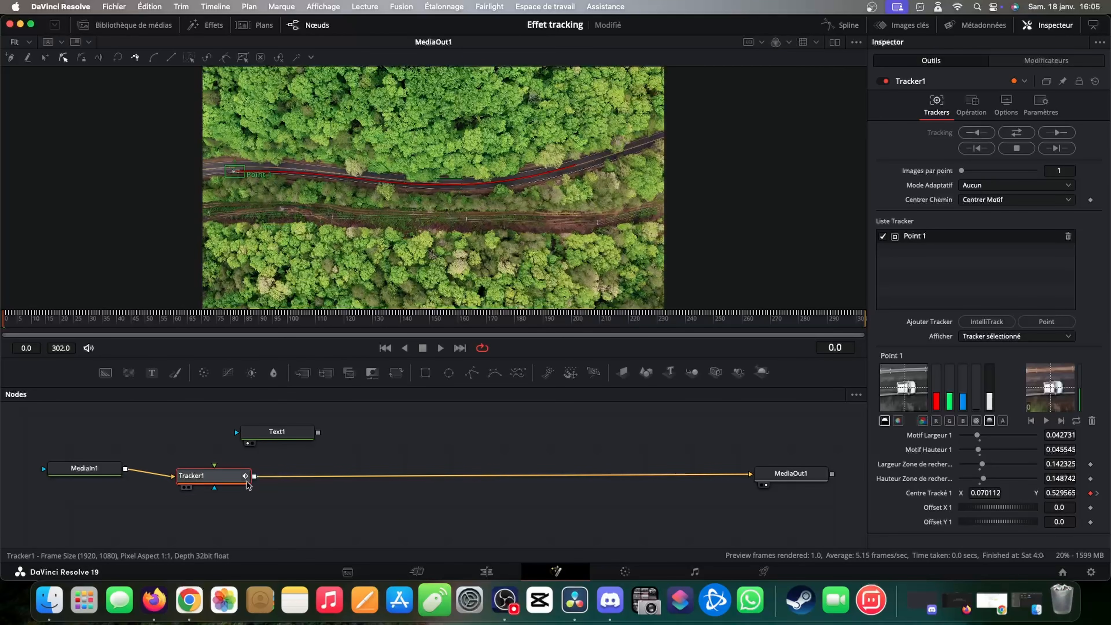
# Select the Text1 node, play part of the clip, and return to the first frame
pyautogui.moveTo(286, 432); pyautogui.dragTo(280, 433)
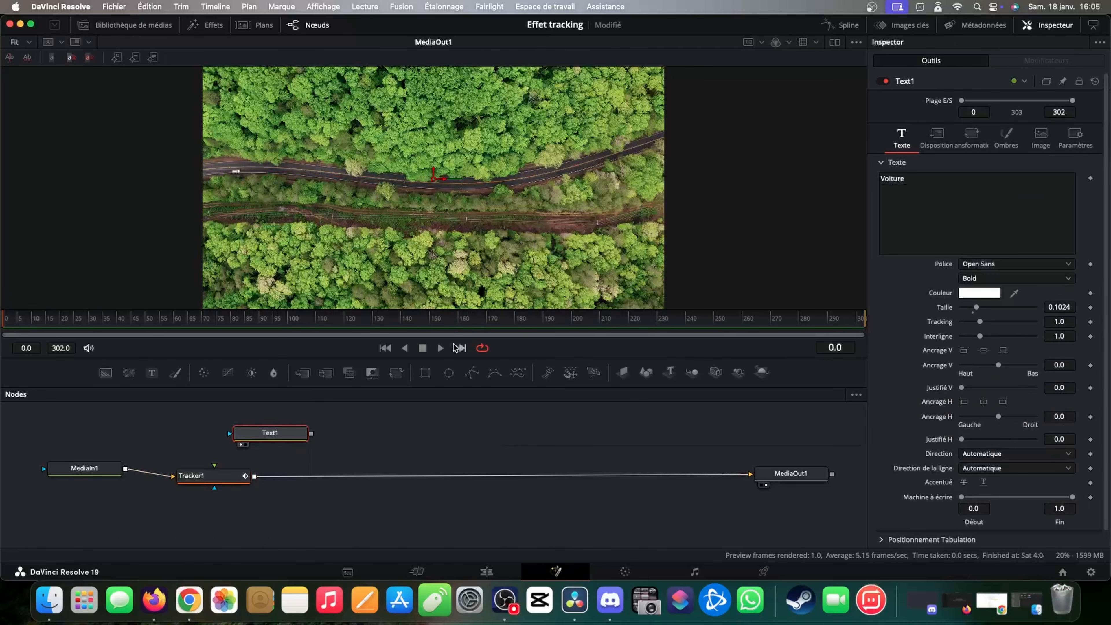
pyautogui.click(440, 349)
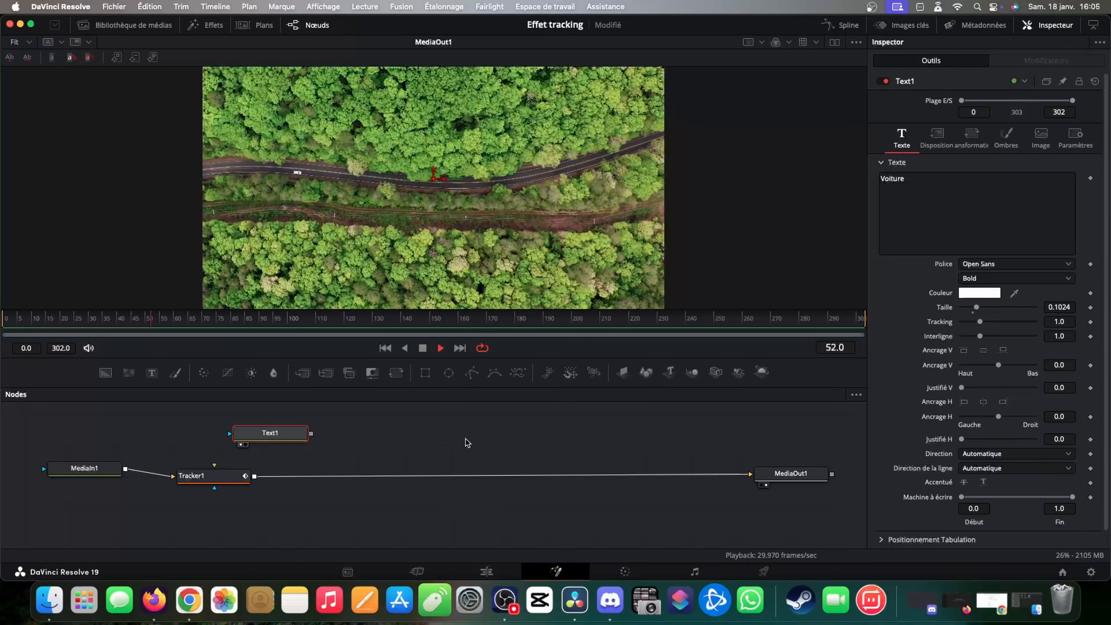
pyautogui.click(422, 349)
pyautogui.click(385, 348)
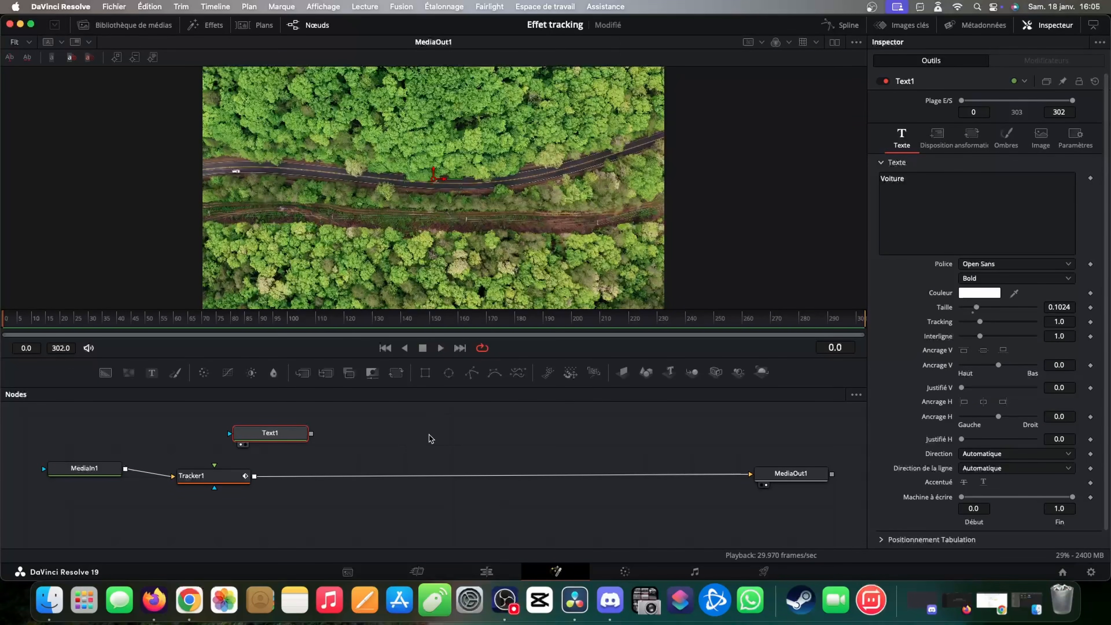
# Connect the Text1 output to Tracker1 as its foreground and play the clip up to about frame 82
pyautogui.moveTo(271, 435); pyautogui.dragTo(280, 428)
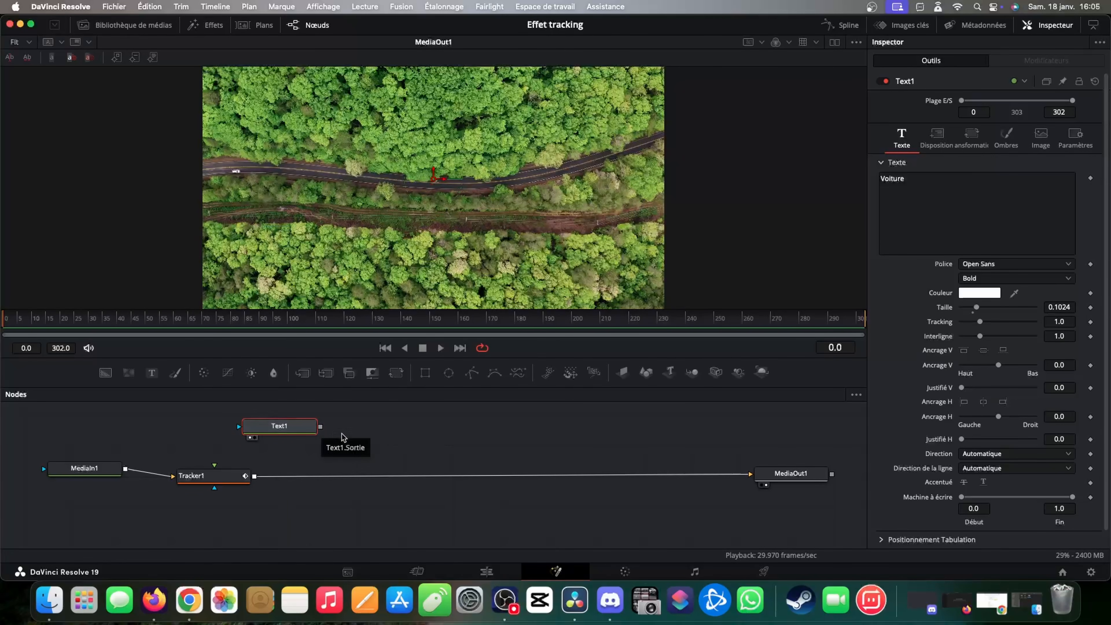
pyautogui.moveTo(321, 428); pyautogui.dragTo(252, 491)
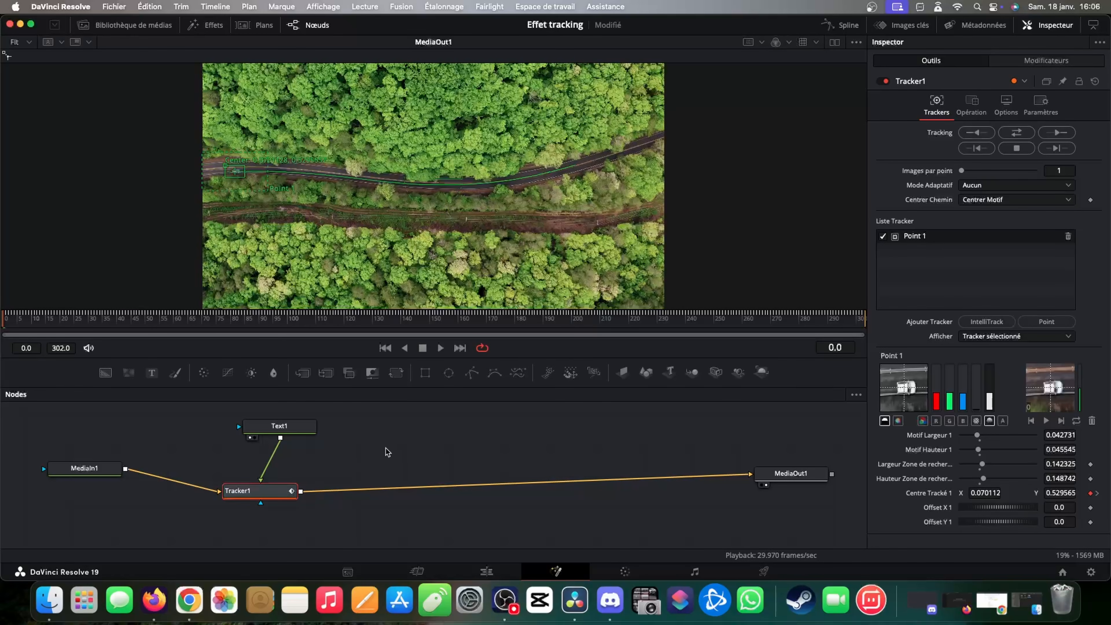
pyautogui.click(439, 349)
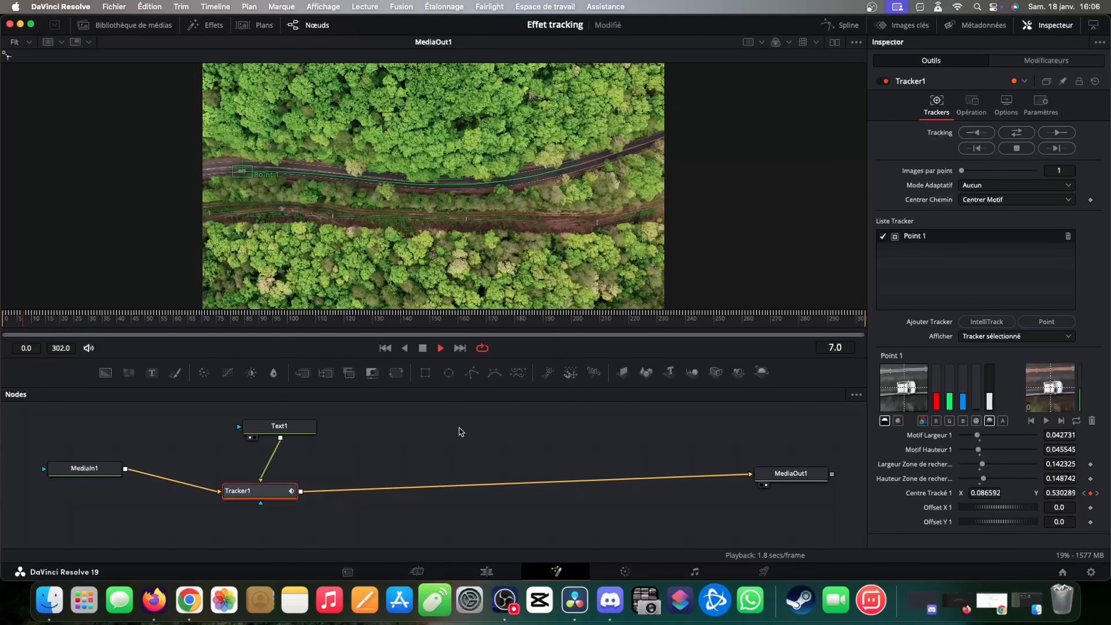
pyautogui.click(422, 348)
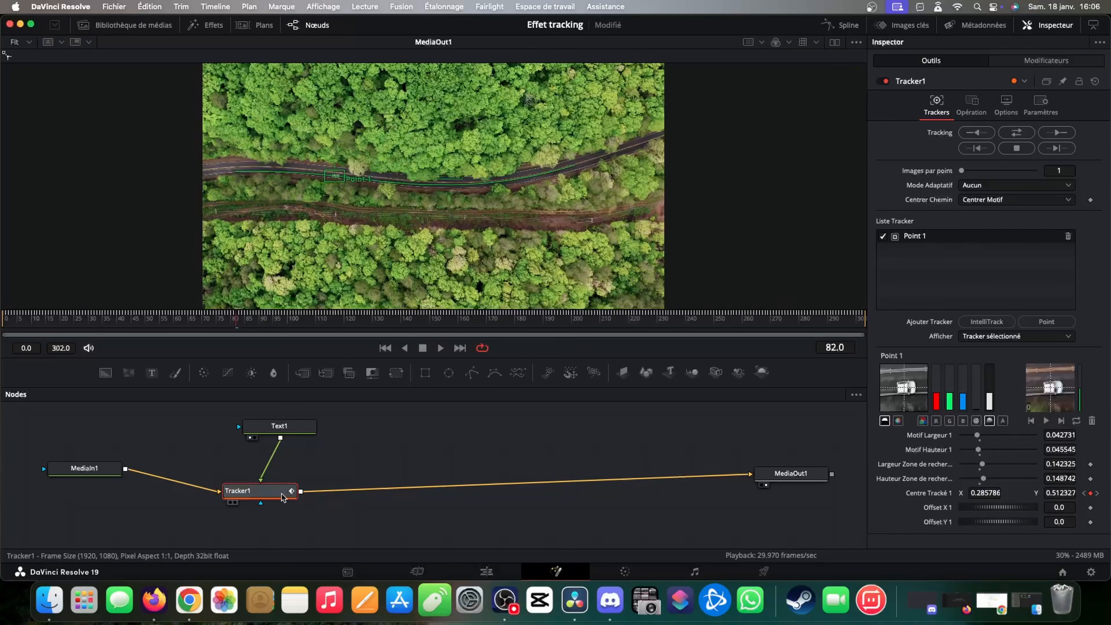
# Set Tracker1's operation to Correspondance du mouvement and play the clip from its first frame to check the text's motion
pyautogui.click(971, 110)
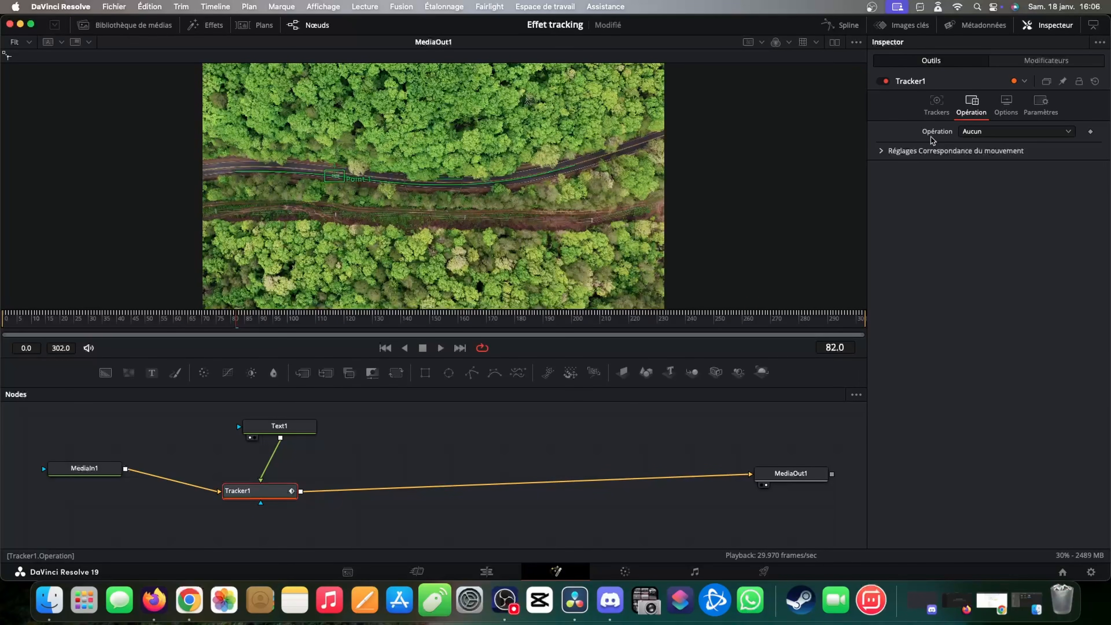
pyautogui.click(1027, 136)
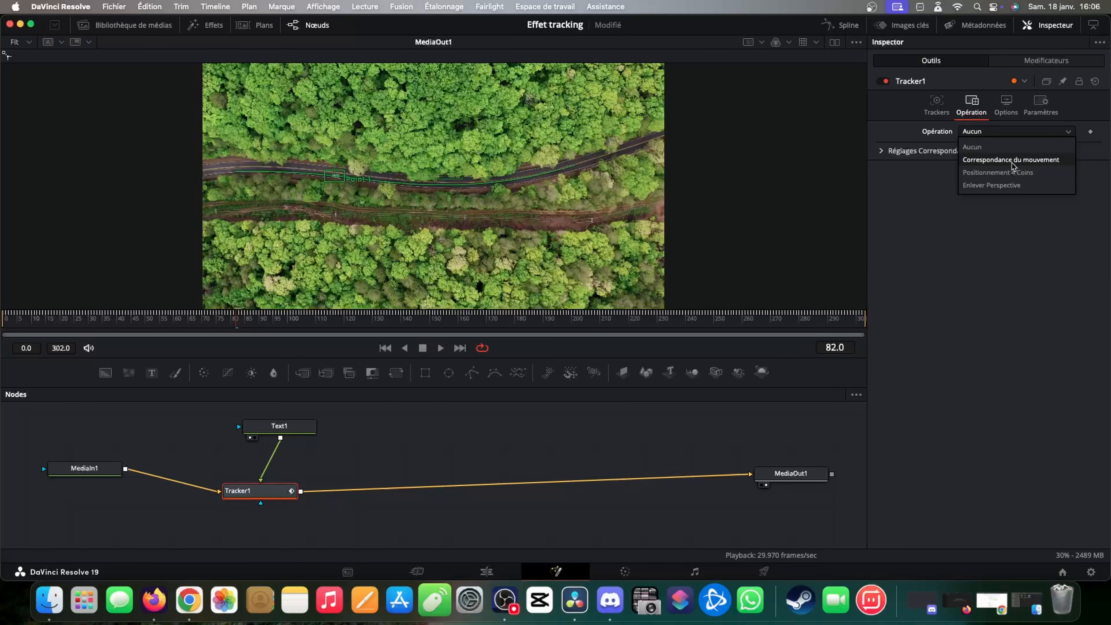
pyautogui.click(1011, 160)
pyautogui.click(386, 348)
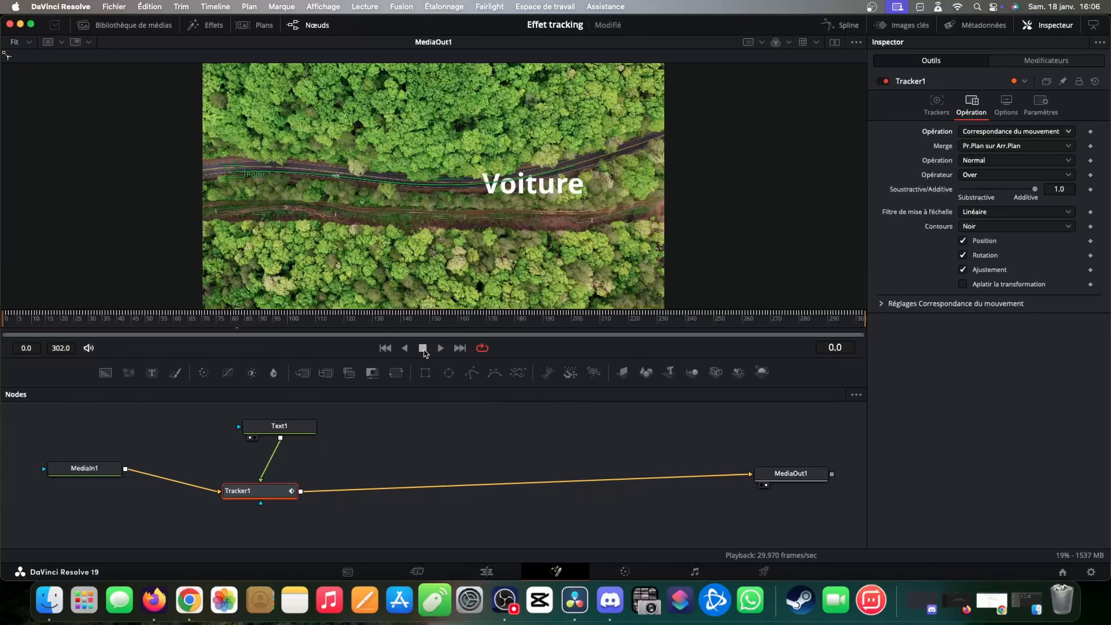
pyautogui.click(441, 349)
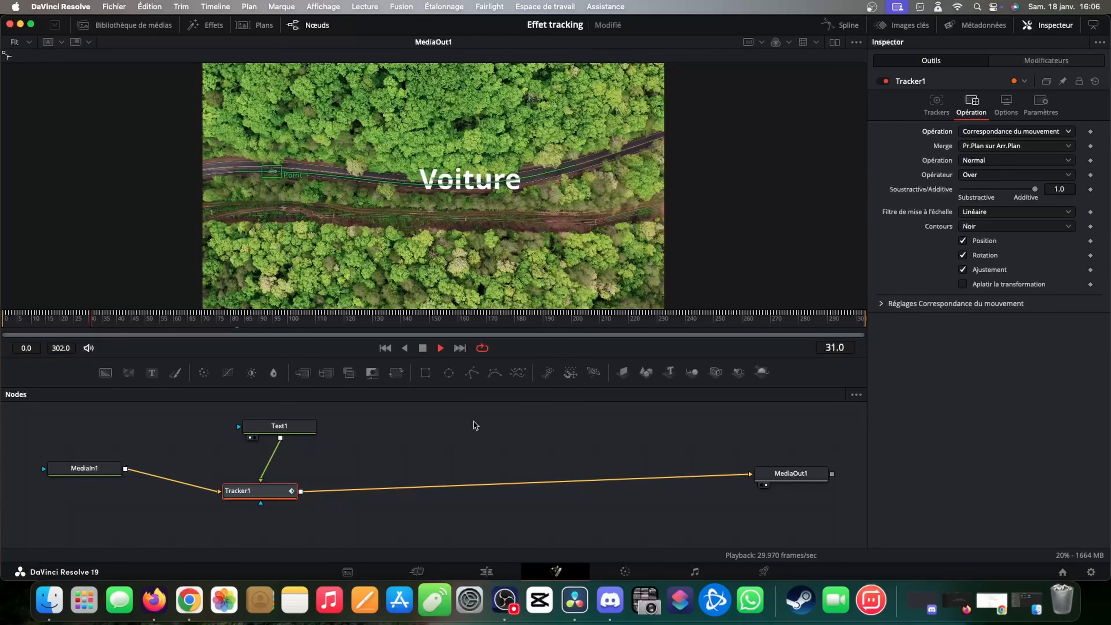
pyautogui.click(423, 349)
# Move Text1 away from Tracker1 and insert a Transform node on the connection between them
pyautogui.click(293, 424)
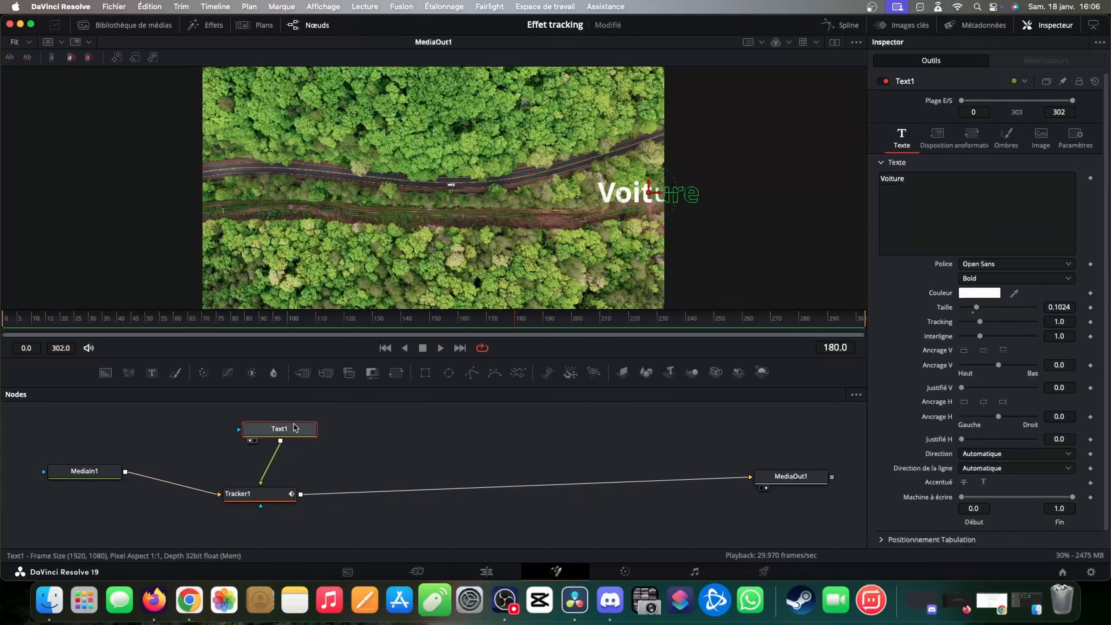
pyautogui.moveTo(294, 430); pyautogui.dragTo(463, 436)
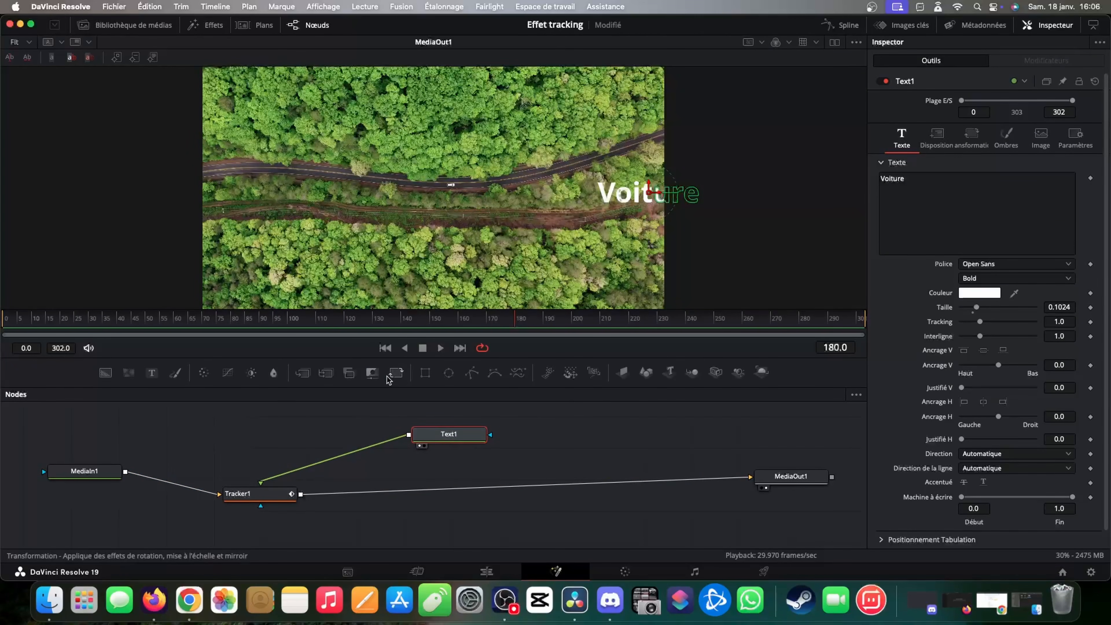
pyautogui.moveTo(396, 373); pyautogui.dragTo(355, 459)
# Place the "Voiture" text just above the car, with the Transform centre at about 0.068, 0.596, and play the result
pyautogui.moveTo(649, 193); pyautogui.dragTo(450, 169)
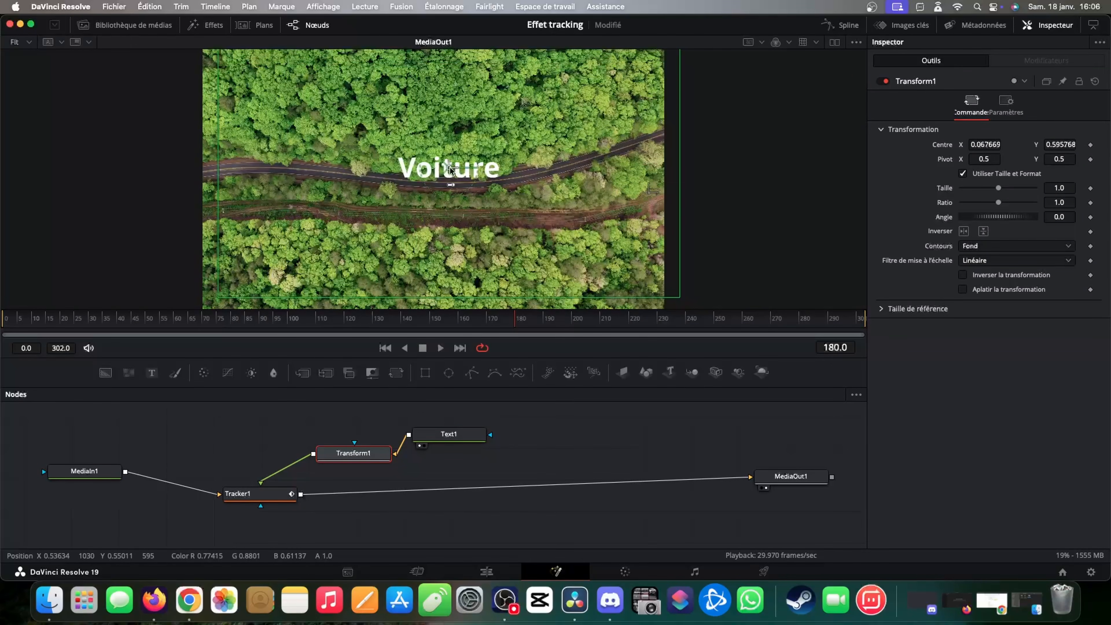
pyautogui.click(608, 439)
pyautogui.press('space')
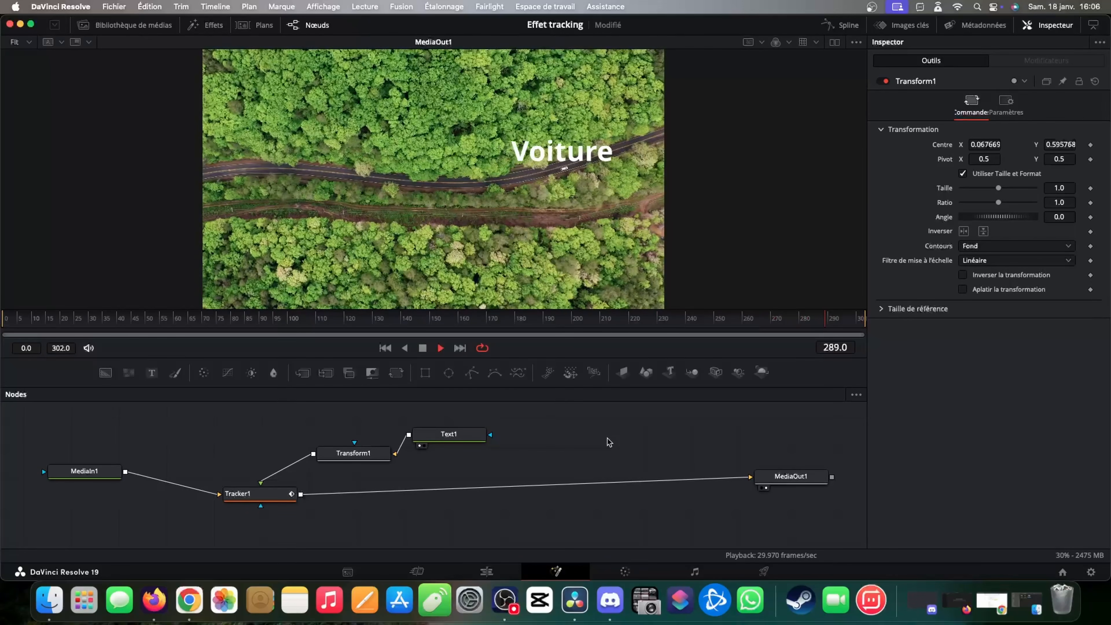
# On the Edit page, append IMG_2199 2.MOV directly after Fusion Clip 1 on Vidéo 1 and delete its audio
pyautogui.hotkey('shift', '4')
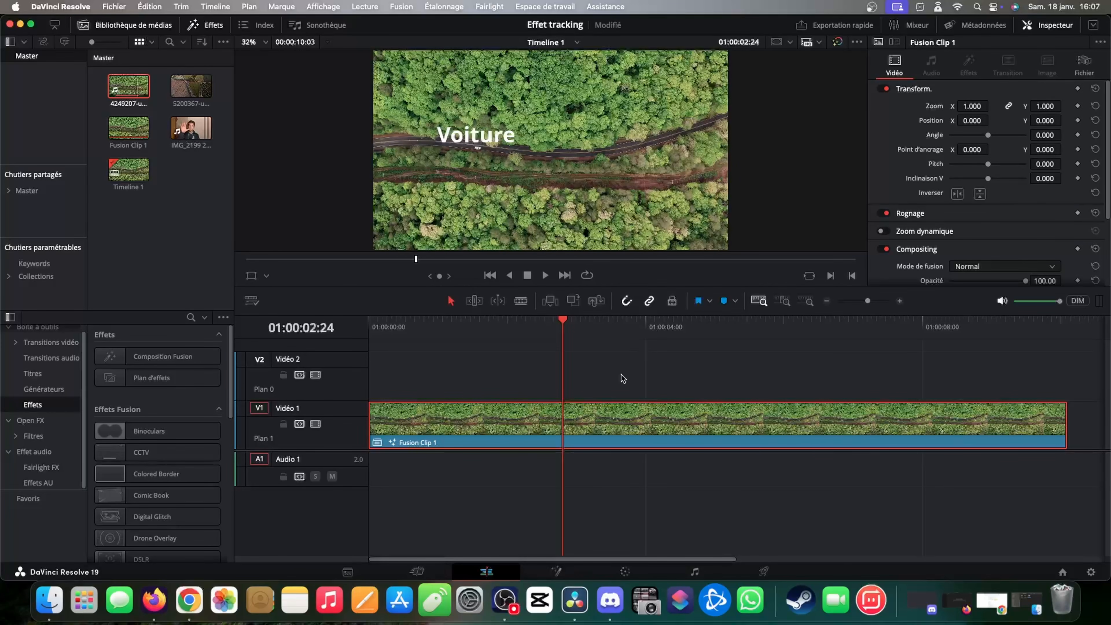
pyautogui.hscroll(10, 654, 409)
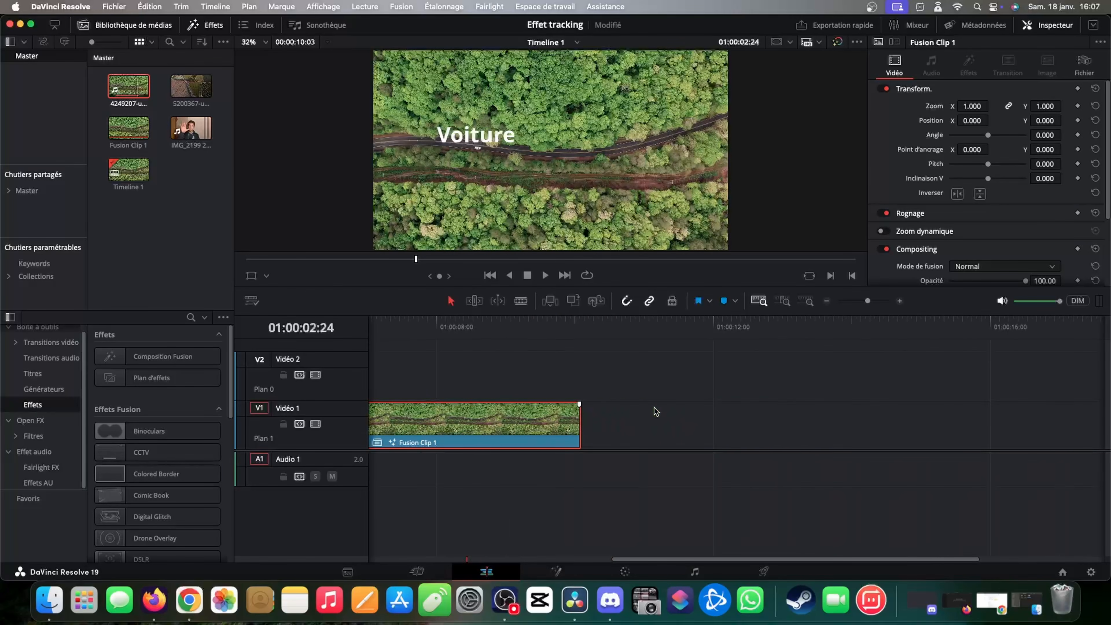
pyautogui.moveTo(191, 131); pyautogui.dragTo(580, 456)
pyautogui.hotkey('shift', 'z')
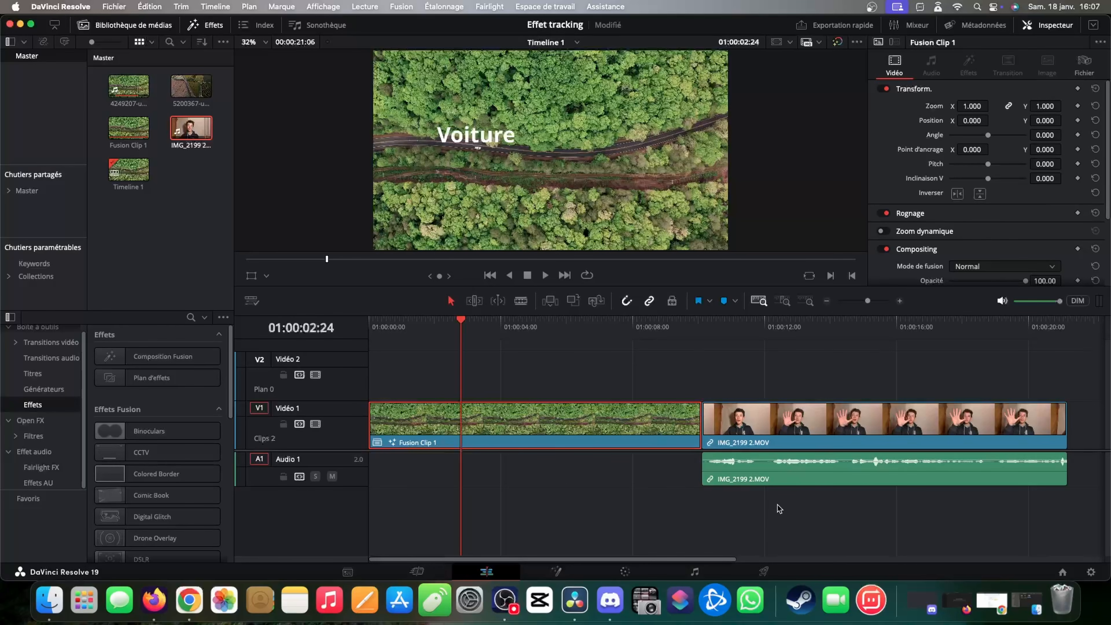
pyautogui.keyDown('alt'); pyautogui.click(807, 481); pyautogui.keyUp('alt')
pyautogui.press('BackSpace')
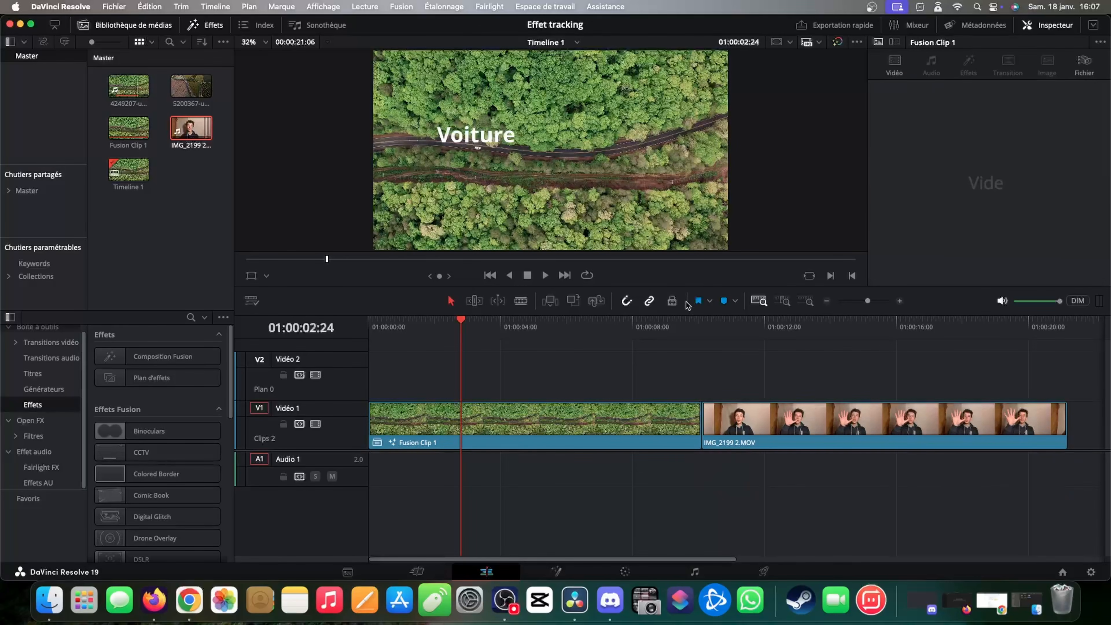
# Play the IMG_2199 2.MOV clip from its beginning and stop at 01:00:13:03, where the open hand is raised
pyautogui.click(700, 328)
pyautogui.press('space')
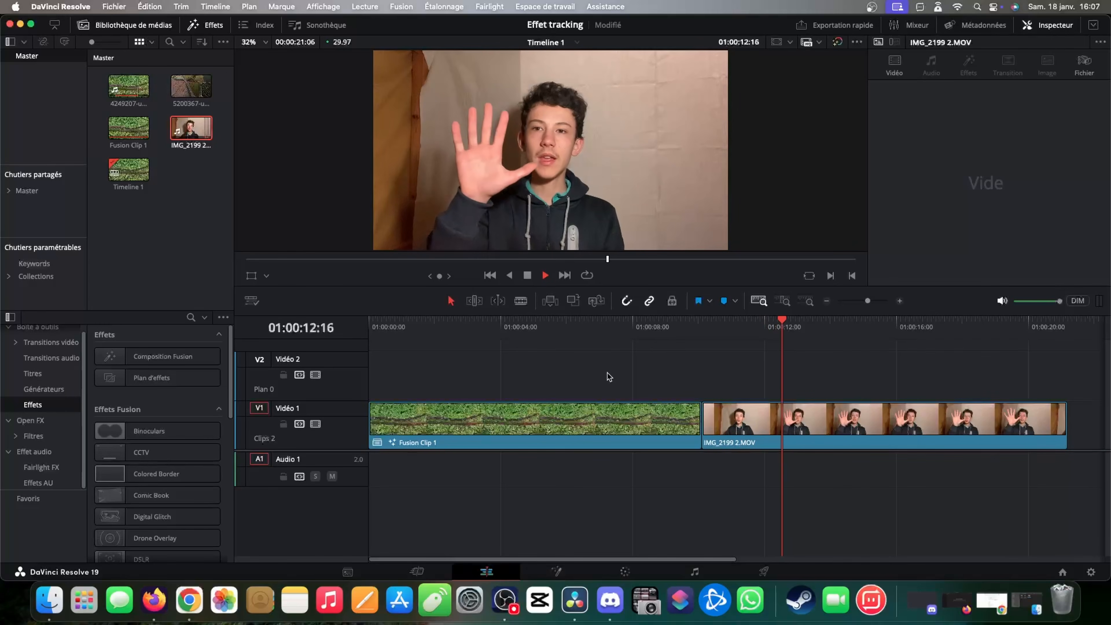
pyautogui.press('space')
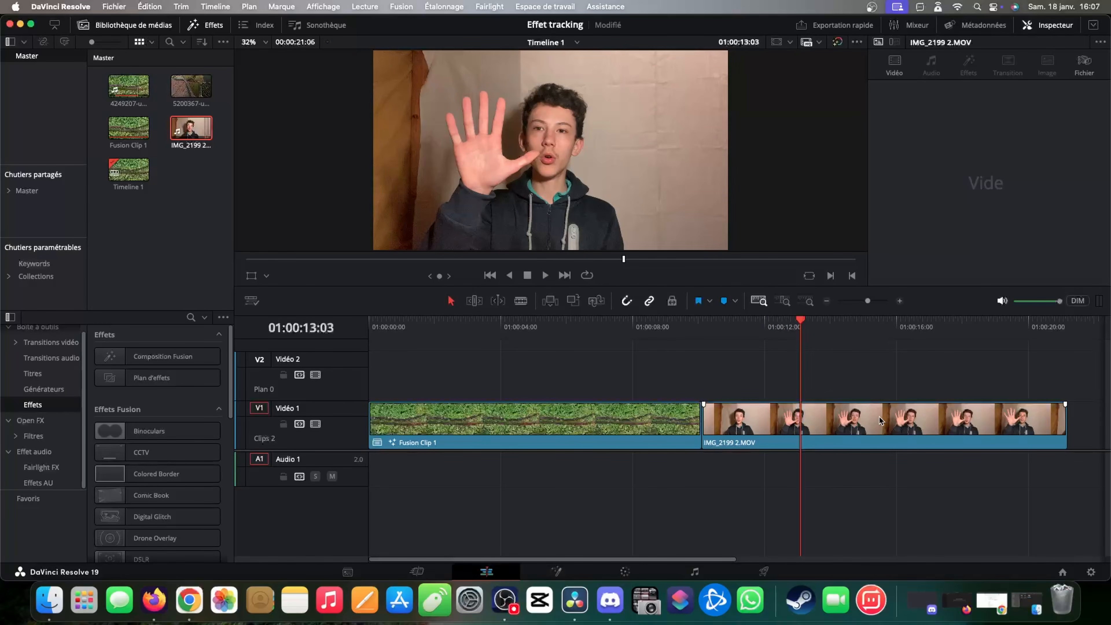
# Convert the IMG_2199 2.MOV clip into a new Fusion clip and open it on the Fusion page
pyautogui.rightClick(879, 416)
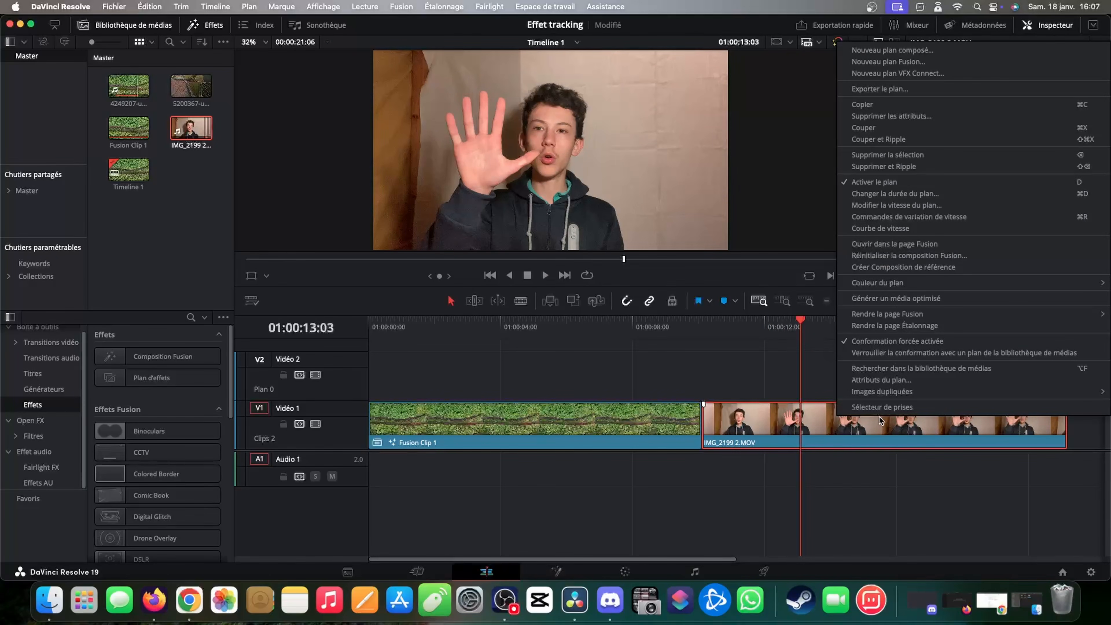
pyautogui.click(903, 64)
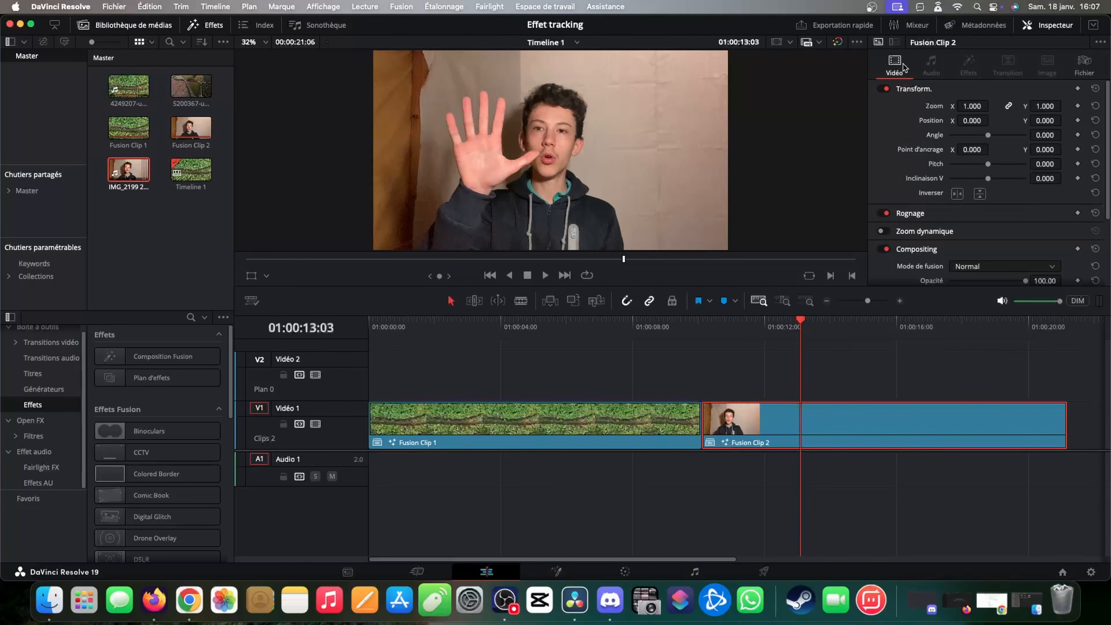
pyautogui.click(556, 572)
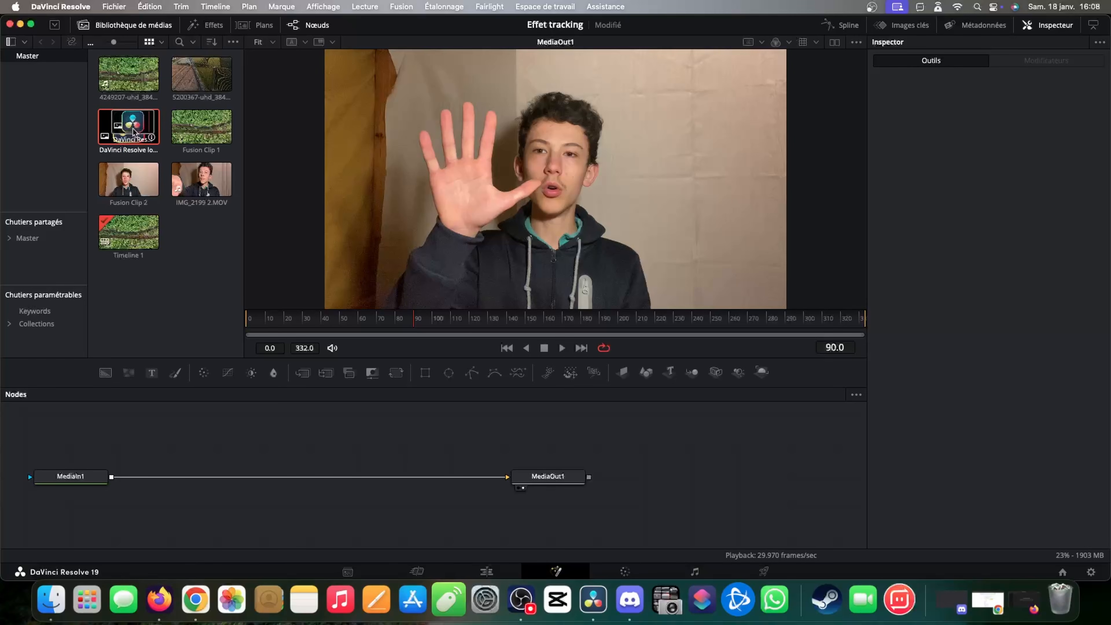
# Add DaVinci Resolve logo.png as a node above the MediaIn1–MediaOut1 connection, then hide the media pool and show two viewers
pyautogui.moveTo(136, 132); pyautogui.dragTo(313, 441)
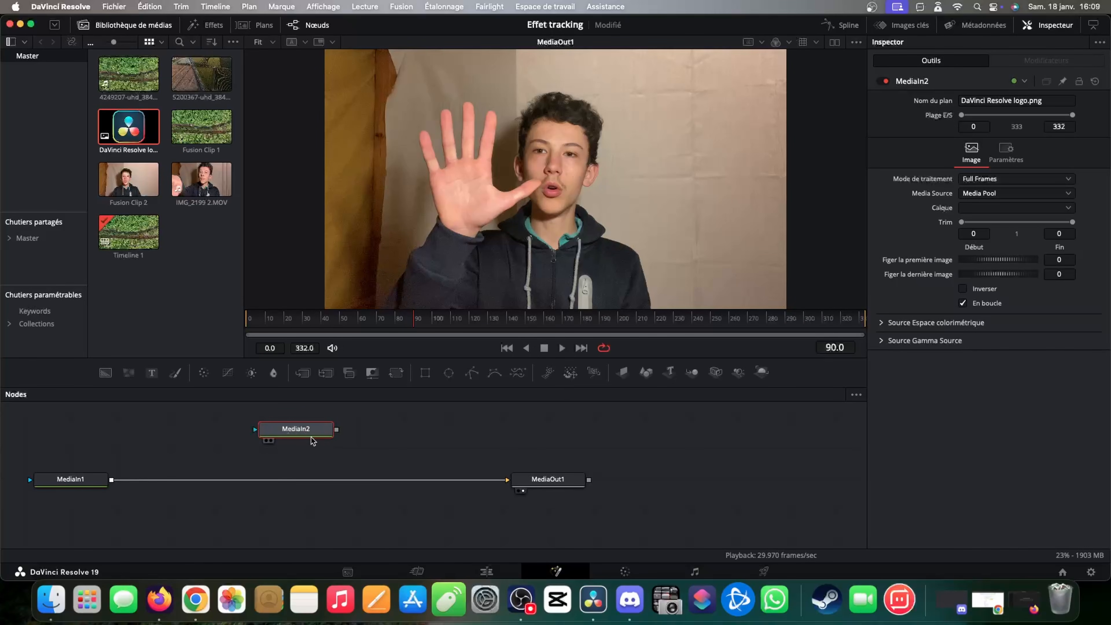
pyautogui.click(114, 26)
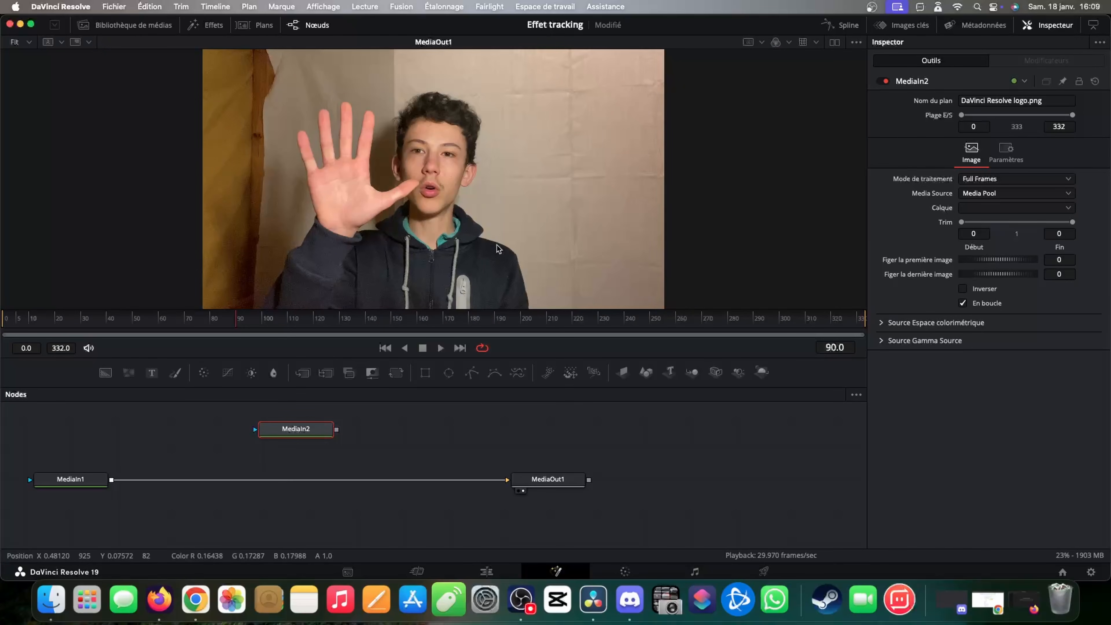
pyautogui.click(835, 42)
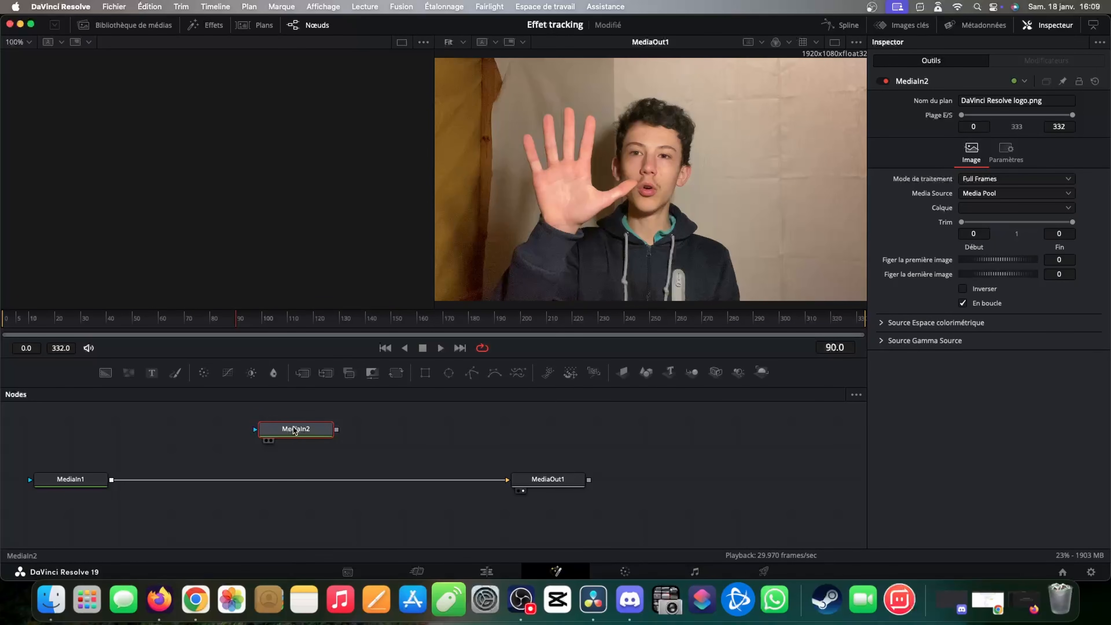
# Show the logo's MediaIn2 node in the first viewer and place it just above MediaIn1
pyautogui.click(266, 442)
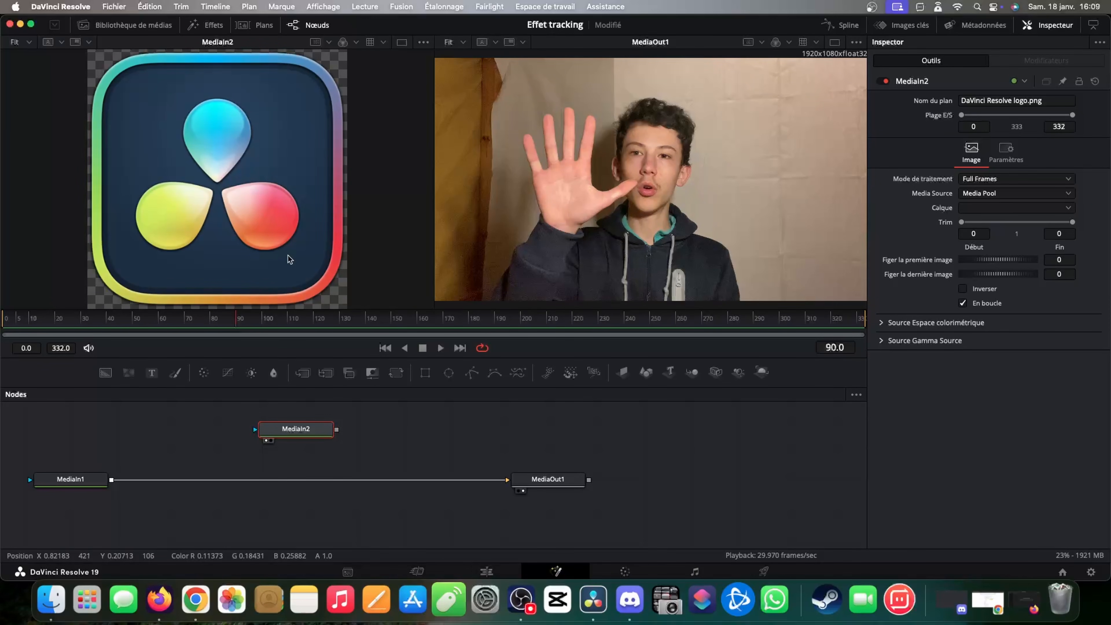
pyautogui.moveTo(308, 434); pyautogui.dragTo(95, 436)
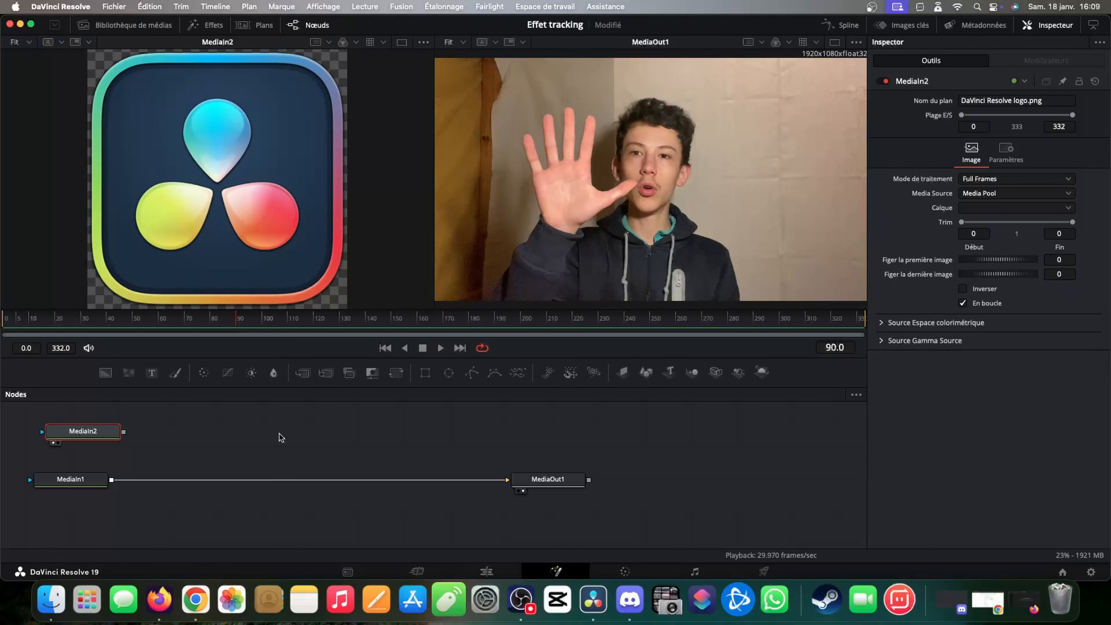
pyautogui.click(281, 437)
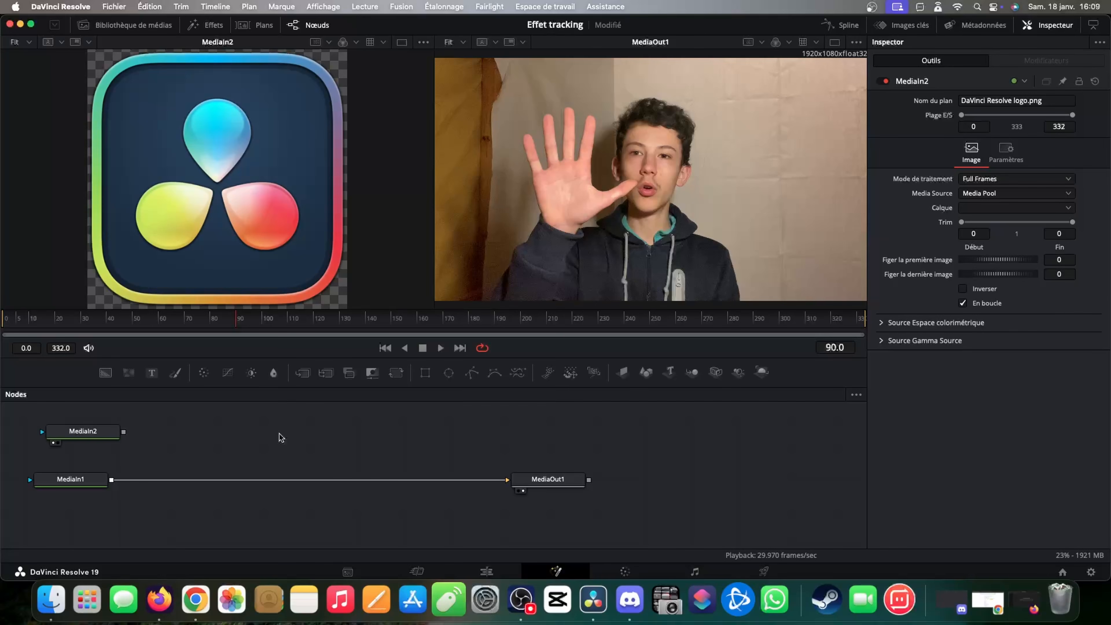
# Add a Planar Tracker (Tracker Planaire) node and insert it between MediaIn1 and MediaOut1
pyautogui.hotkey('shift', 'space')
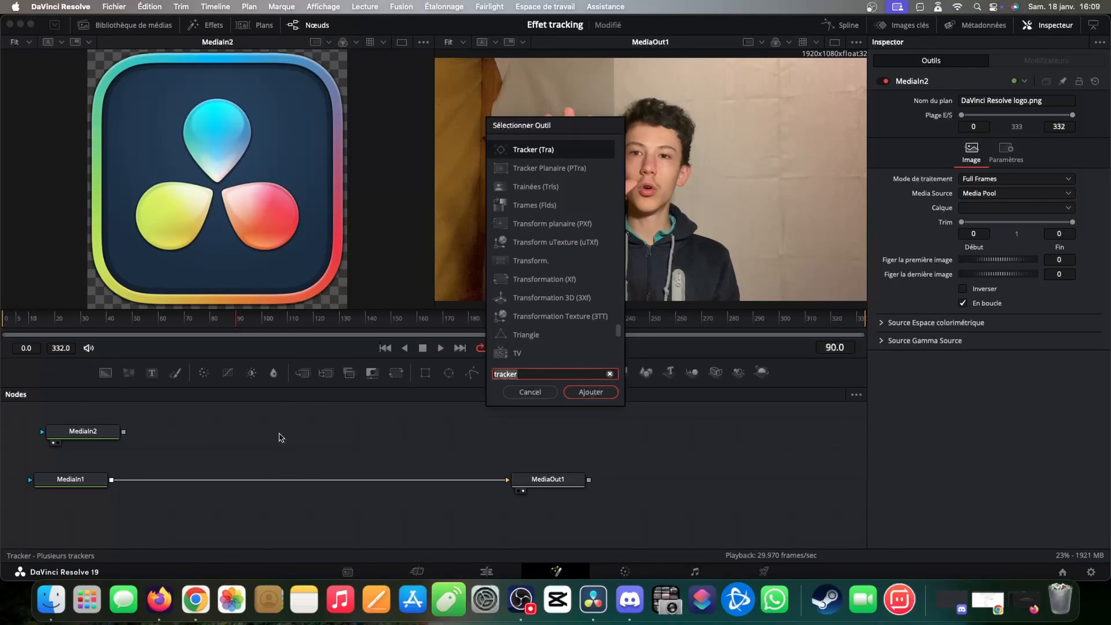
pyautogui.write('track')
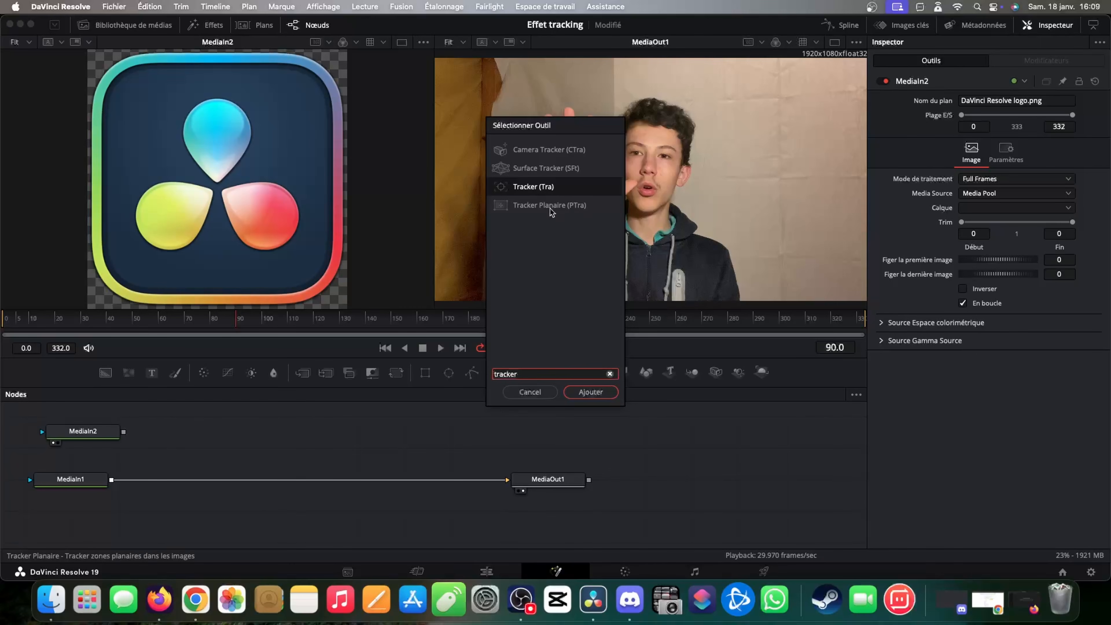
pyautogui.click(532, 207)
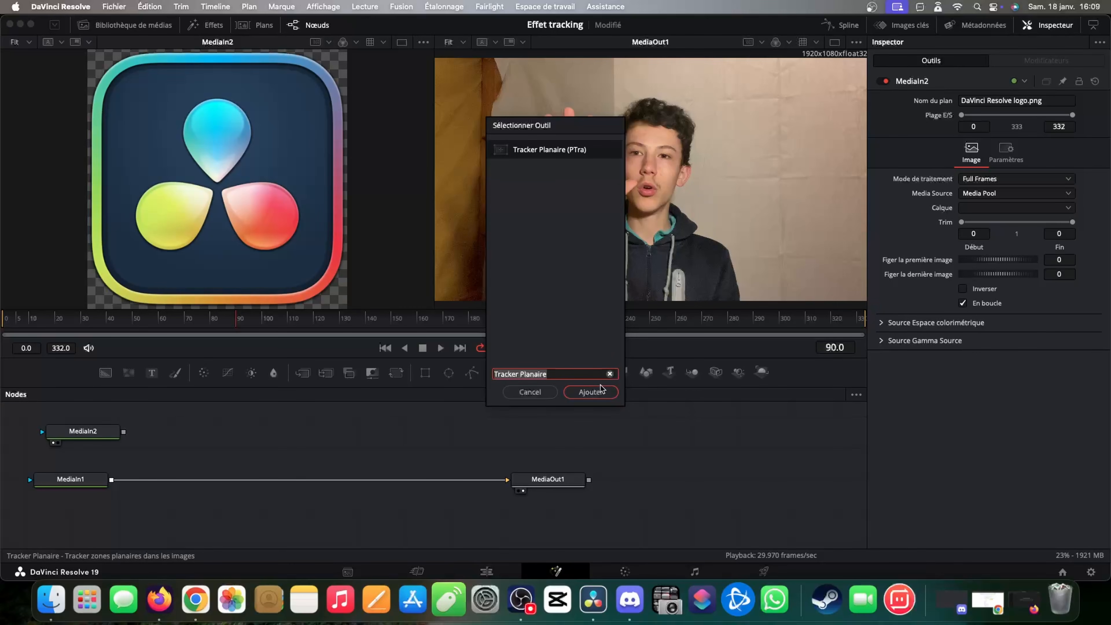
pyautogui.click(591, 392)
pyautogui.moveTo(296, 434)
pyautogui.mouseDown()
pyautogui.moveTo(294, 468)
pyautogui.moveTo(300, 453)
pyautogui.mouseUp()
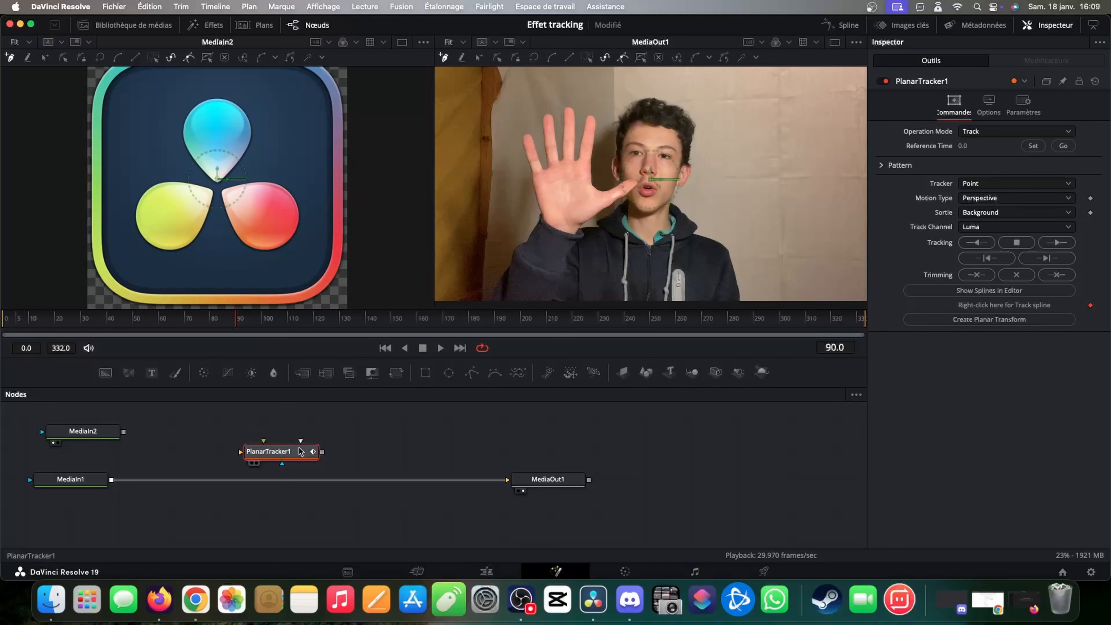
pyautogui.moveTo(300, 451); pyautogui.dragTo(200, 487)
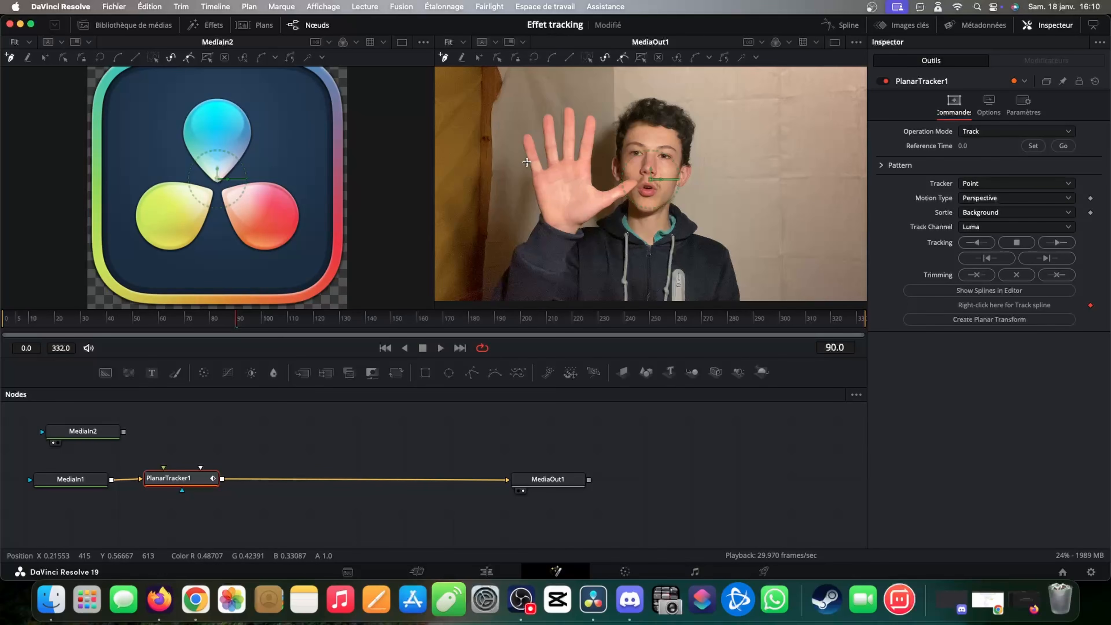
# Draw a closed four-point tracking outline around the palm at frame 90 and show a single viewer
pyautogui.click(536, 170)
pyautogui.click(587, 150)
pyautogui.click(599, 201)
pyautogui.click(553, 220)
pyautogui.click(535, 170)
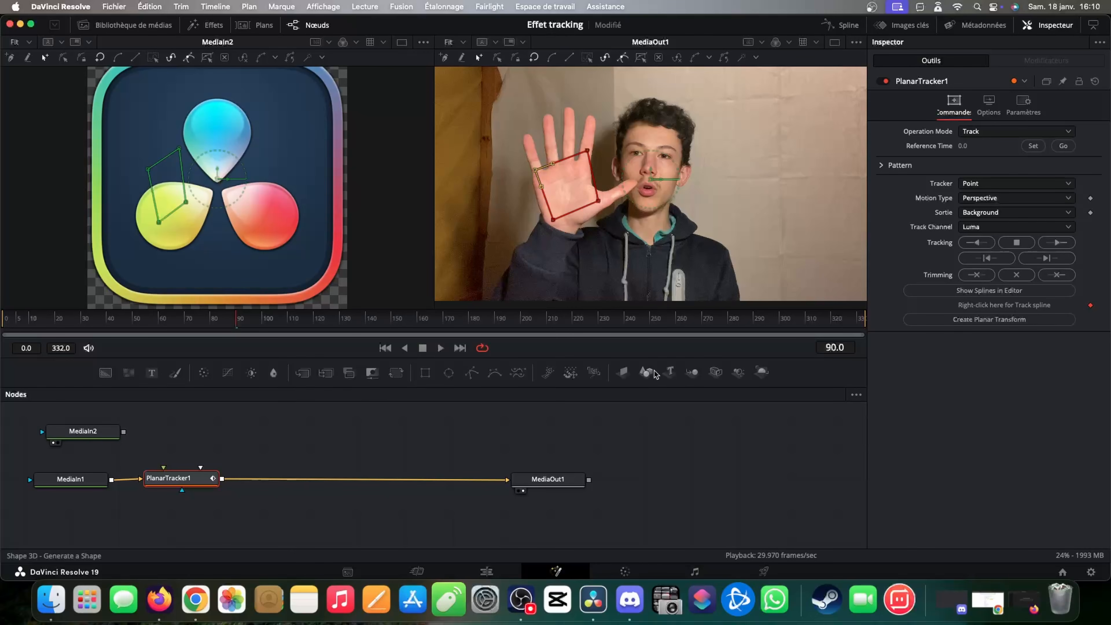
pyautogui.click(836, 43)
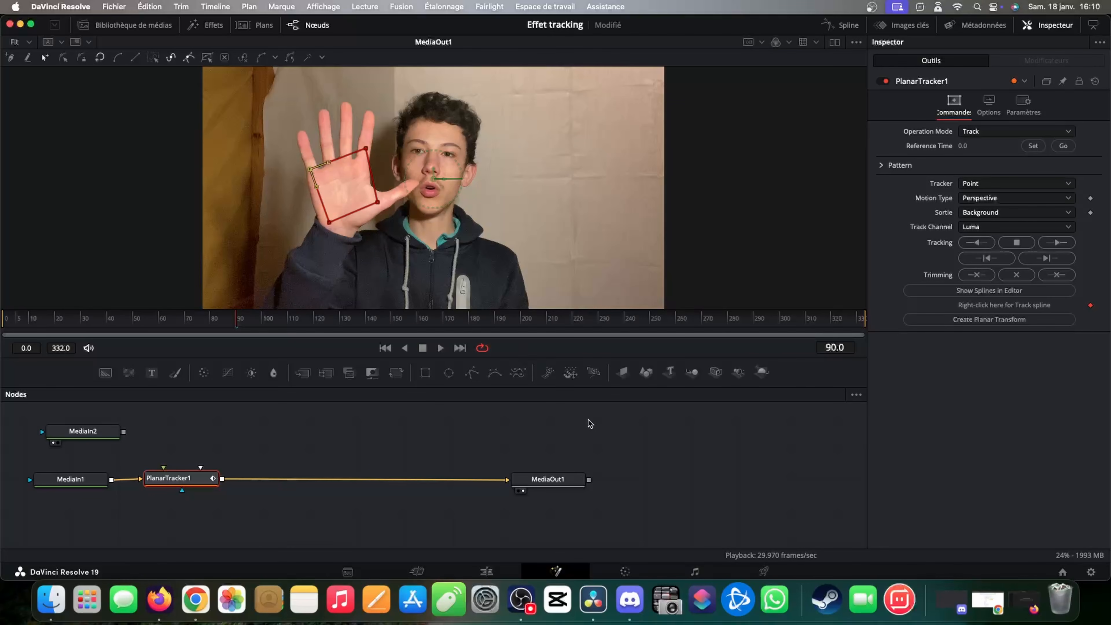
# Set frame 90 as PlanarTracker1's reference time and track the palm with Perspective motion to the end and back to the start
pyautogui.click(1033, 146)
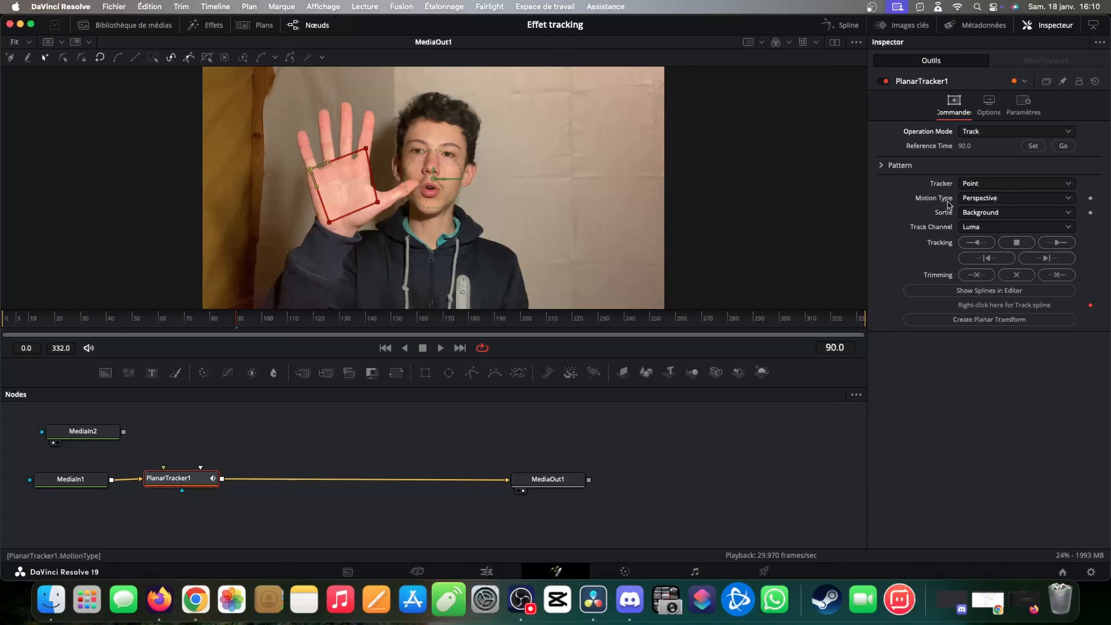
pyautogui.click(985, 200)
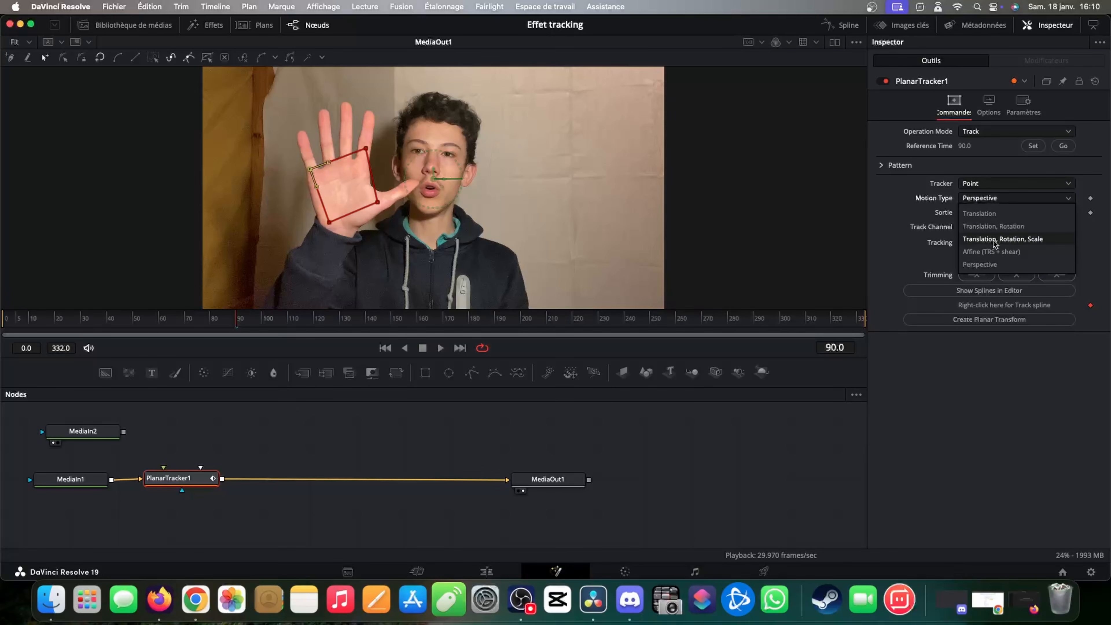
pyautogui.click(980, 265)
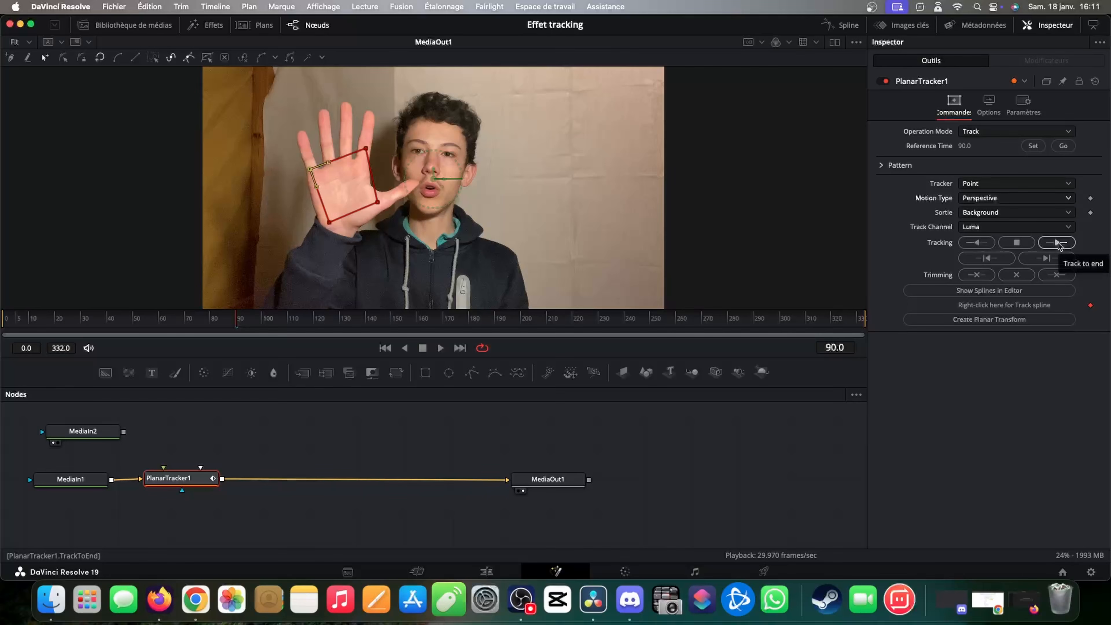
pyautogui.click(1058, 243)
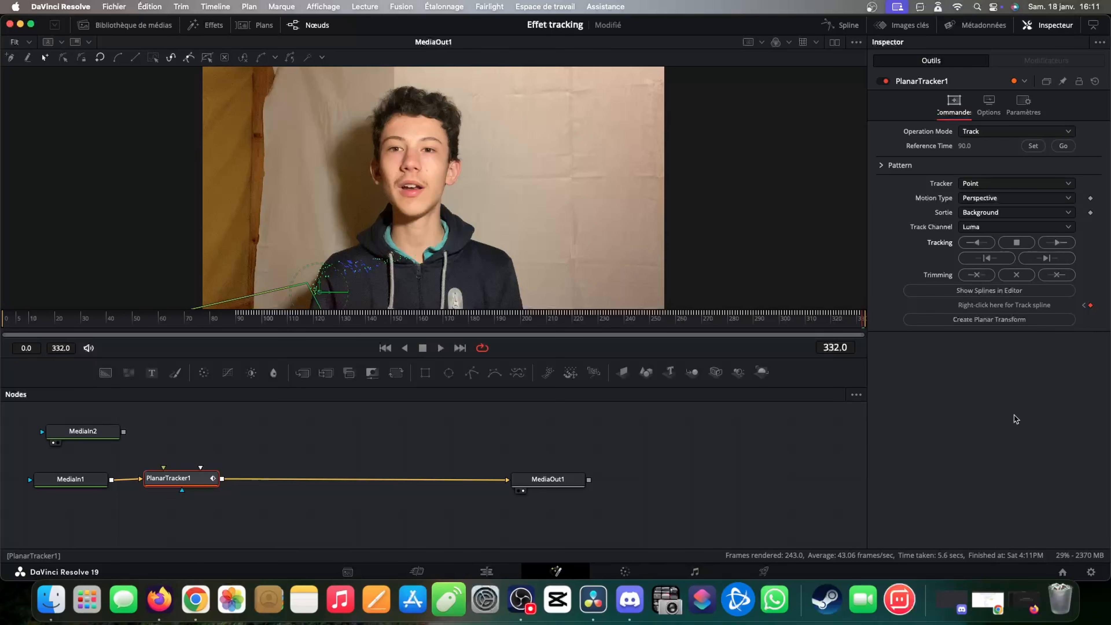
pyautogui.click(1064, 148)
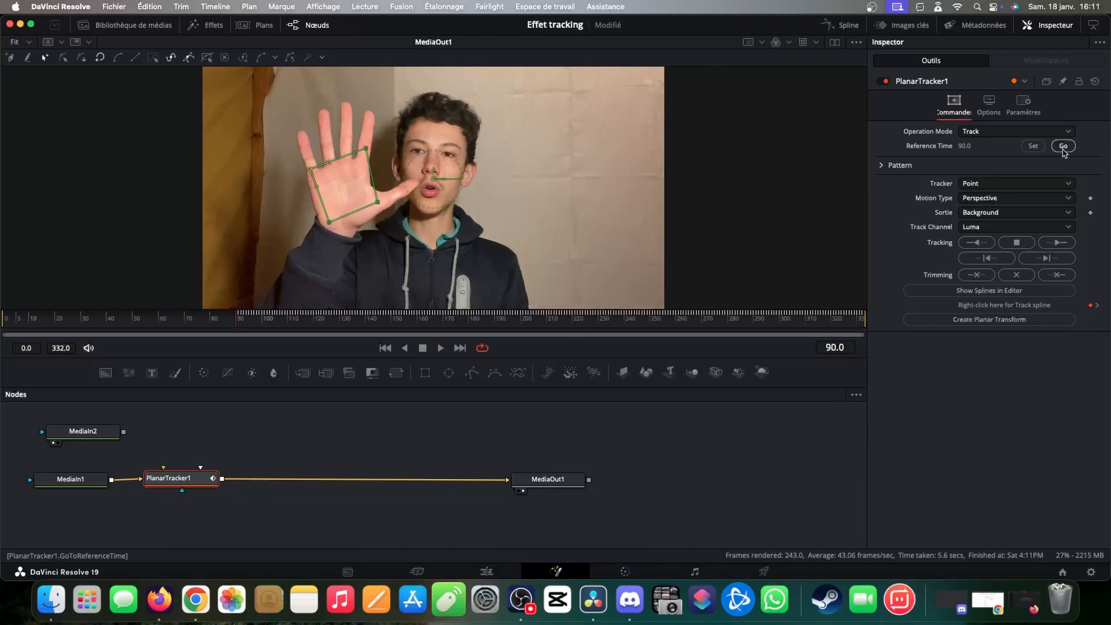
pyautogui.click(976, 244)
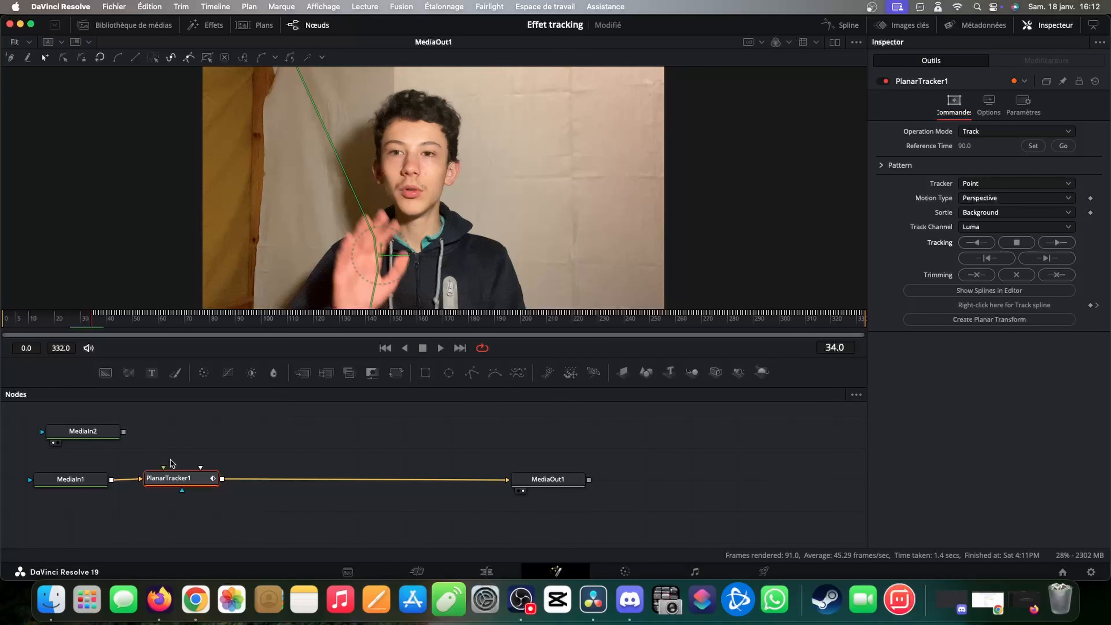
# Go to frame 142 and connect the logo's MediaIn2 output to PlanarTracker1's Corner Pin 1 input
pyautogui.moveTo(182, 484); pyautogui.dragTo(193, 489)
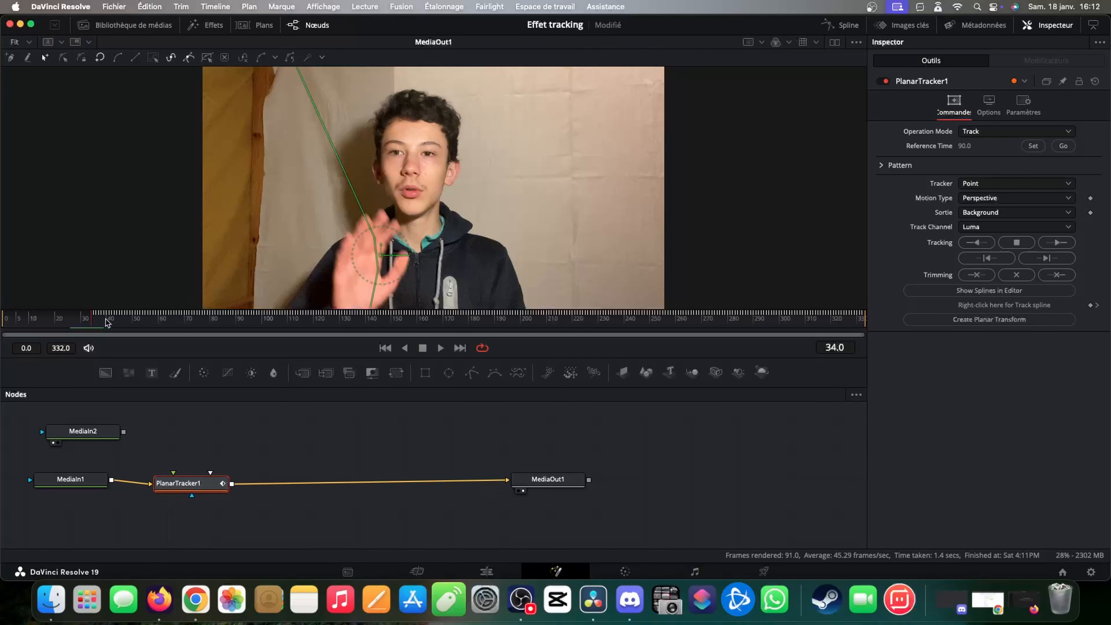
pyautogui.moveTo(106, 320); pyautogui.dragTo(375, 335)
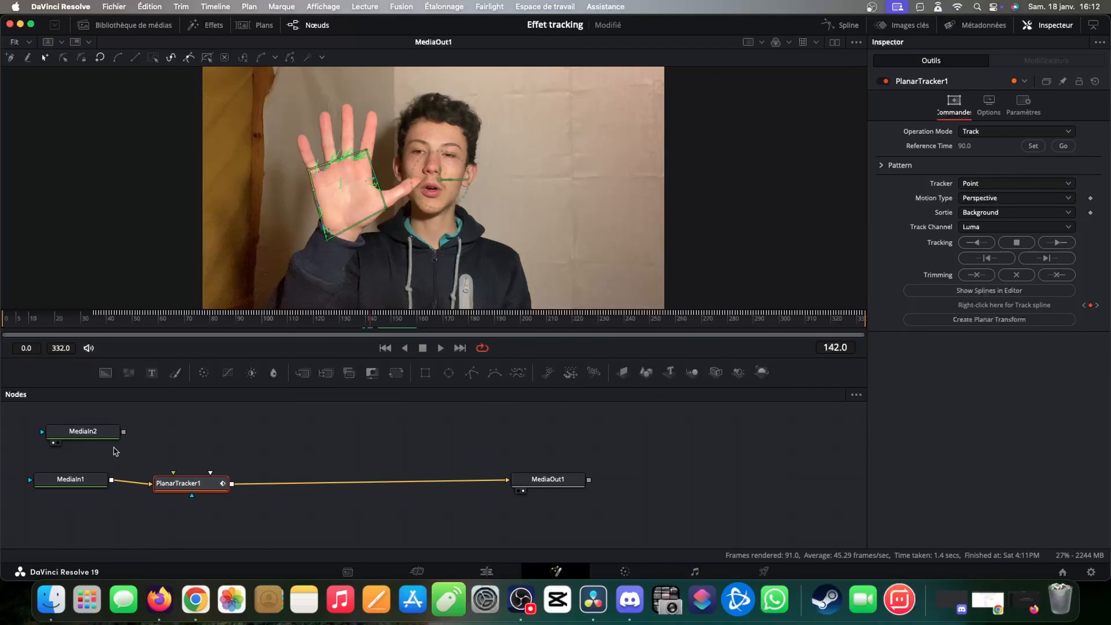
pyautogui.moveTo(99, 435); pyautogui.dragTo(247, 429)
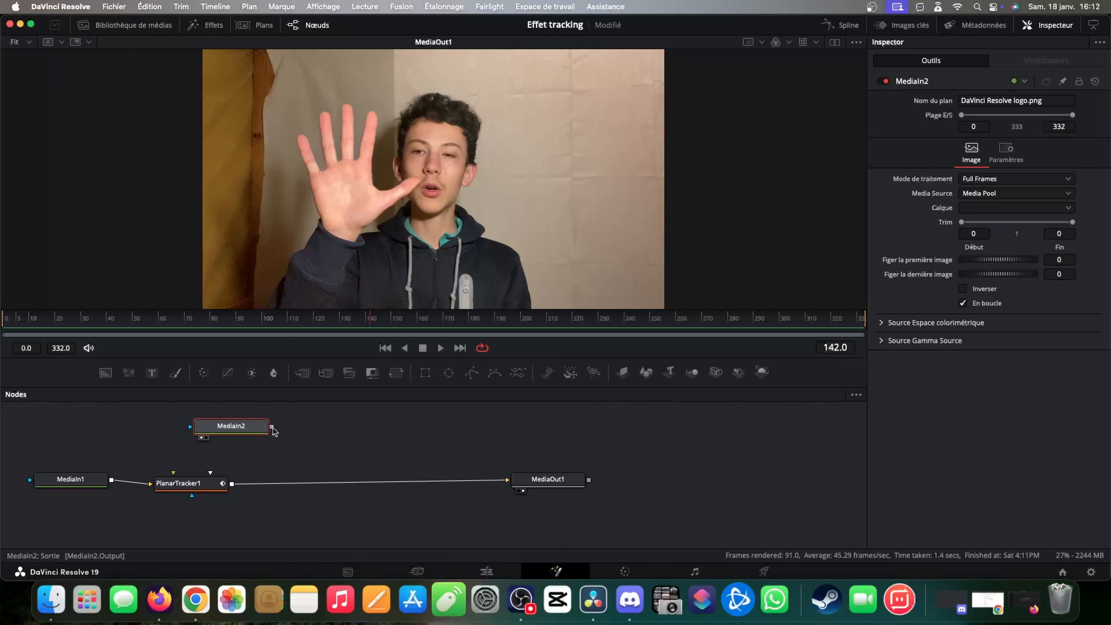
pyautogui.moveTo(272, 427); pyautogui.dragTo(174, 474)
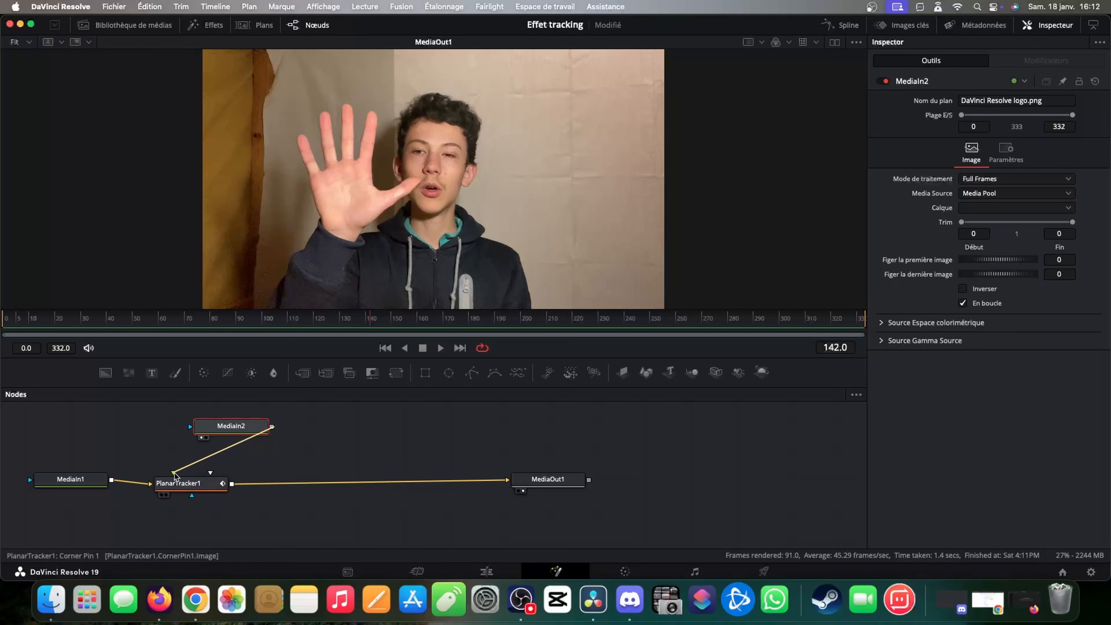
# Set PlanarTracker1's operation mode to Corner Pin, fit the logo's four corners onto the palm at frame 142 and play back the result
pyautogui.click(214, 479)
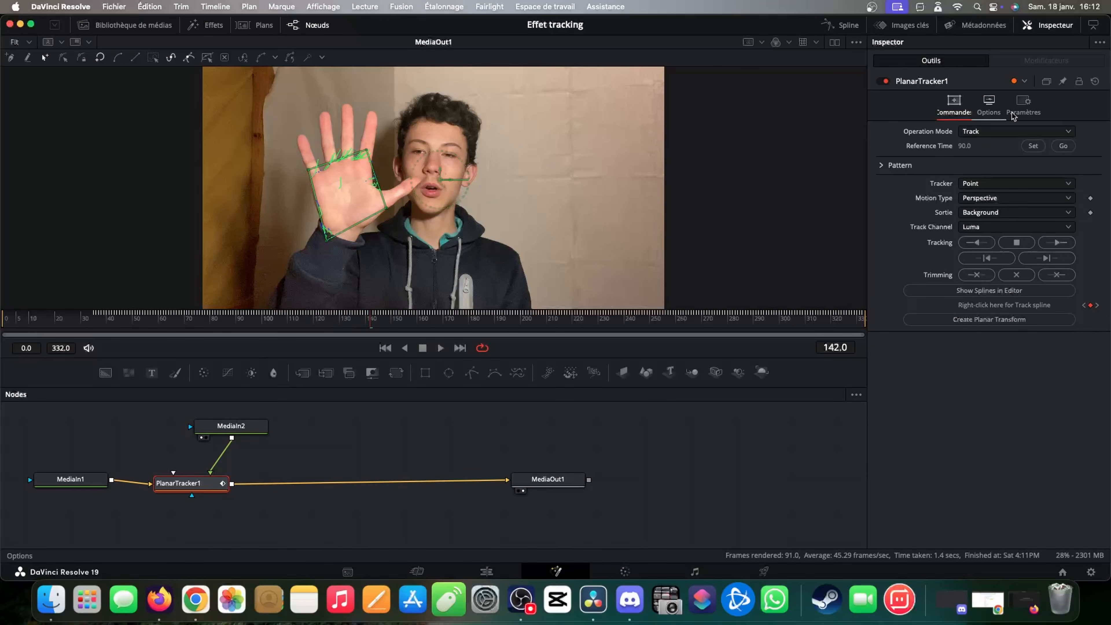
pyautogui.click(1068, 133)
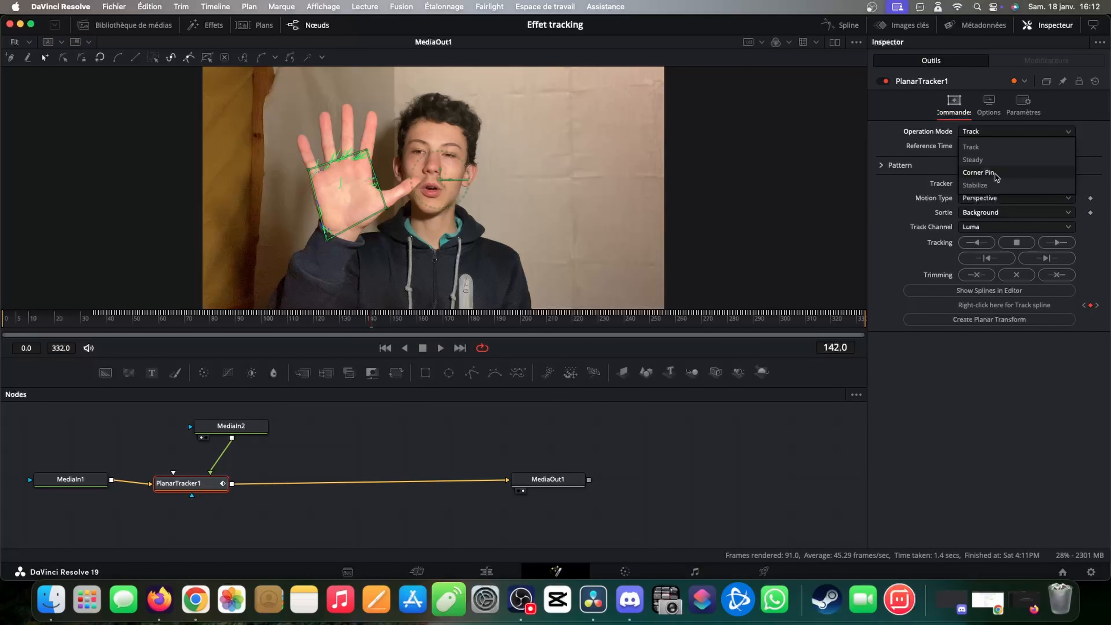
pyautogui.click(979, 172)
pyautogui.moveTo(369, 212); pyautogui.dragTo(328, 227)
pyautogui.moveTo(388, 155); pyautogui.dragTo(311, 174)
pyautogui.moveTo(486, 143); pyautogui.dragTo(370, 177)
pyautogui.moveTo(560, 226); pyautogui.dragTo(378, 225)
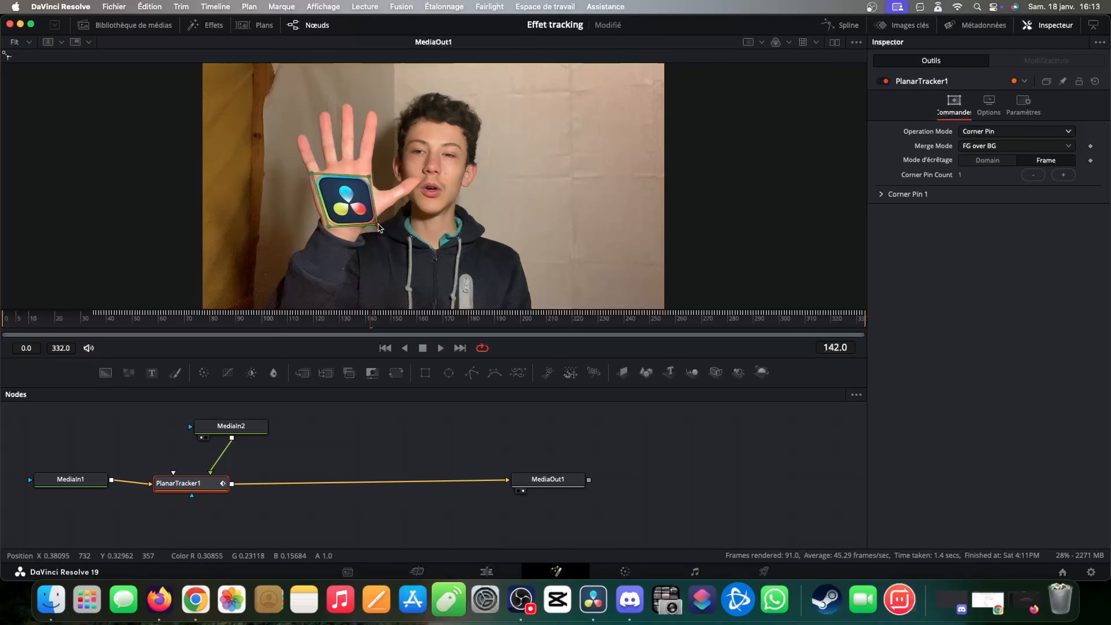
pyautogui.press('space')
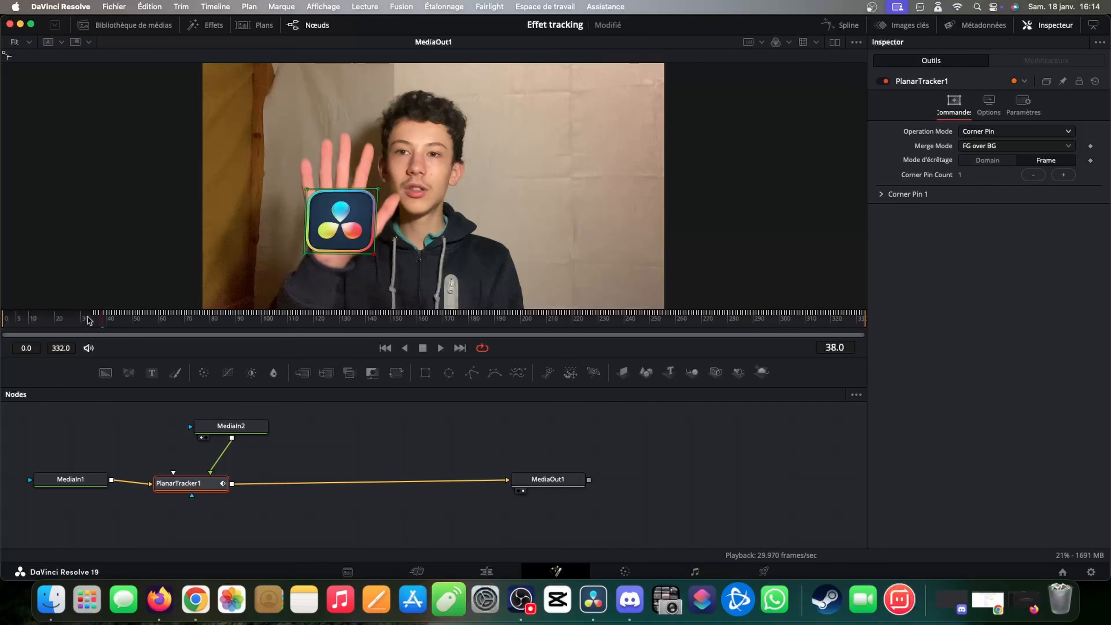
pyautogui.press('space')
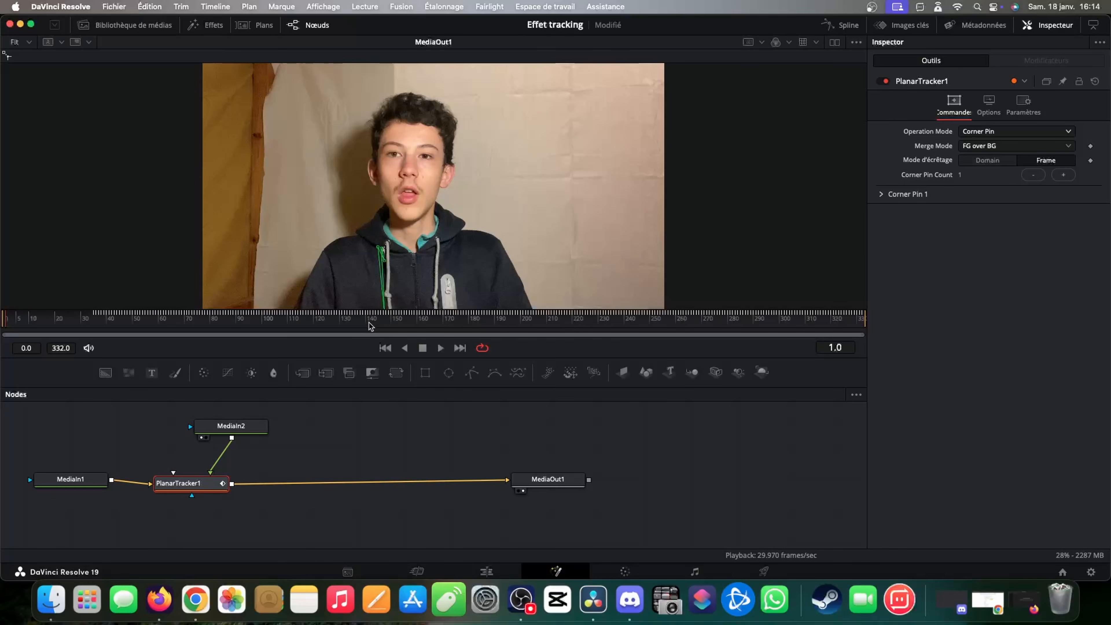
# At frame 125, reset PlanarTracker1, align it under MediaIn2, and set its motion type to Translation, Rotation, Scale
pyautogui.click(328, 319)
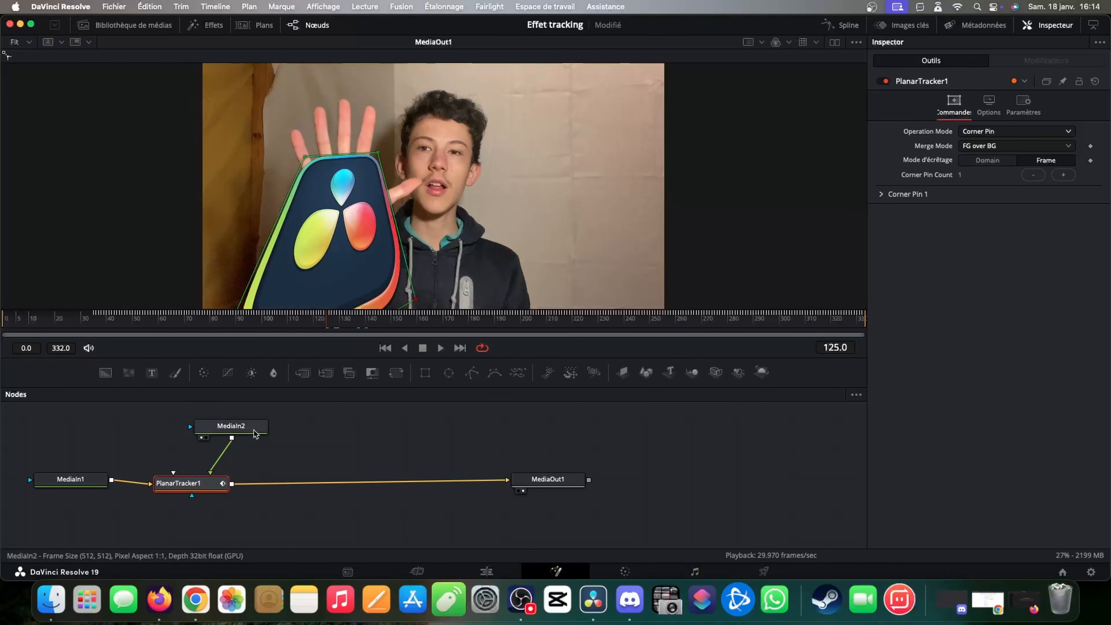
pyautogui.moveTo(206, 487); pyautogui.dragTo(227, 492)
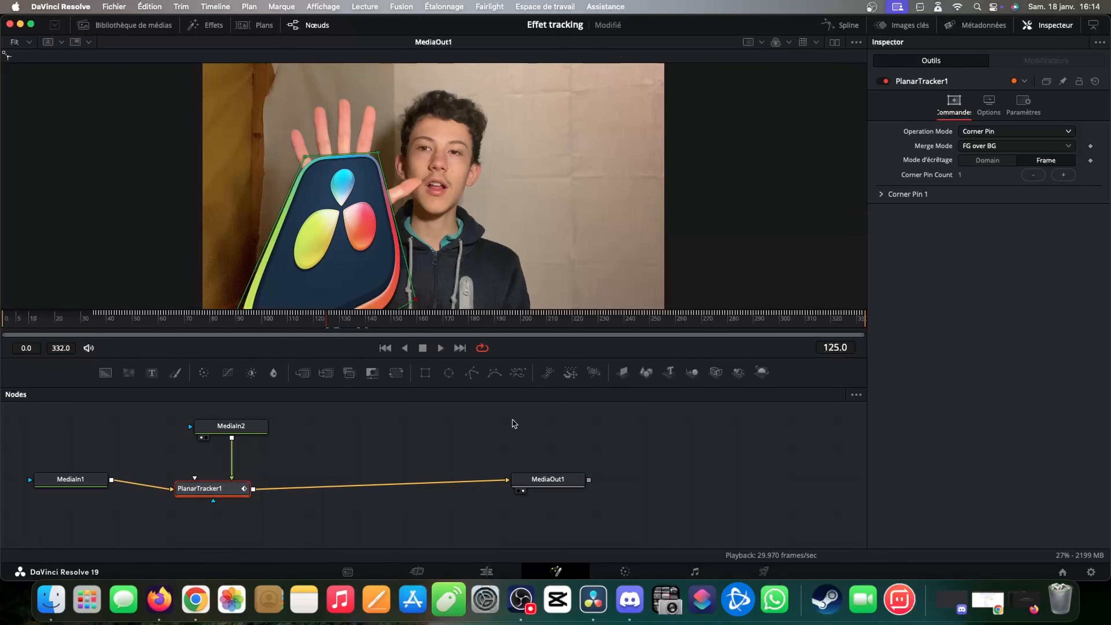
pyautogui.click(1096, 81)
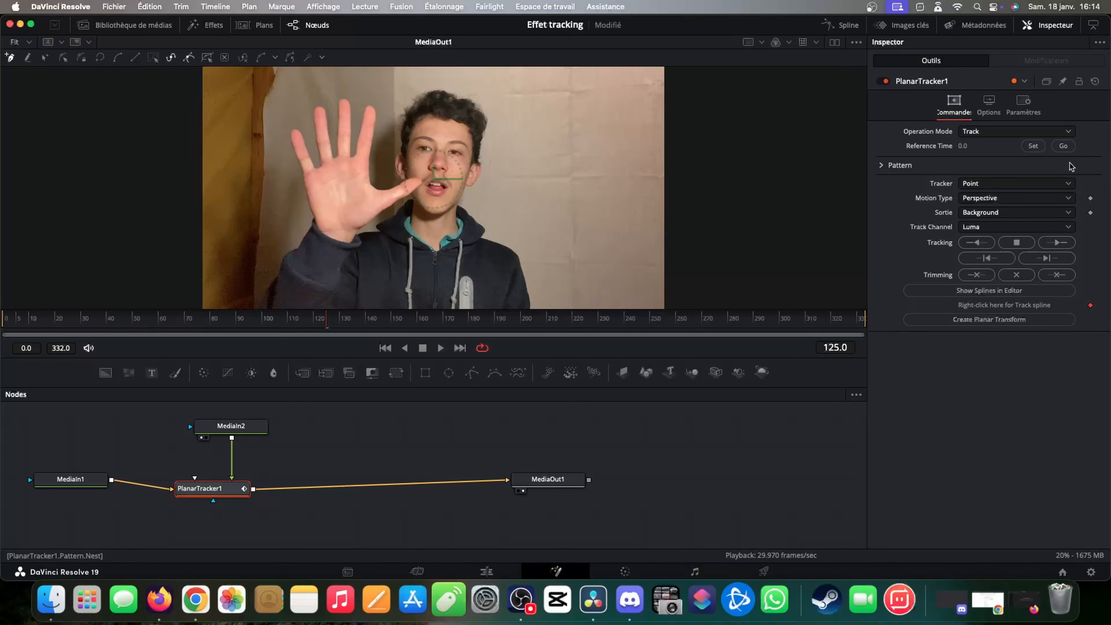
pyautogui.click(1070, 201)
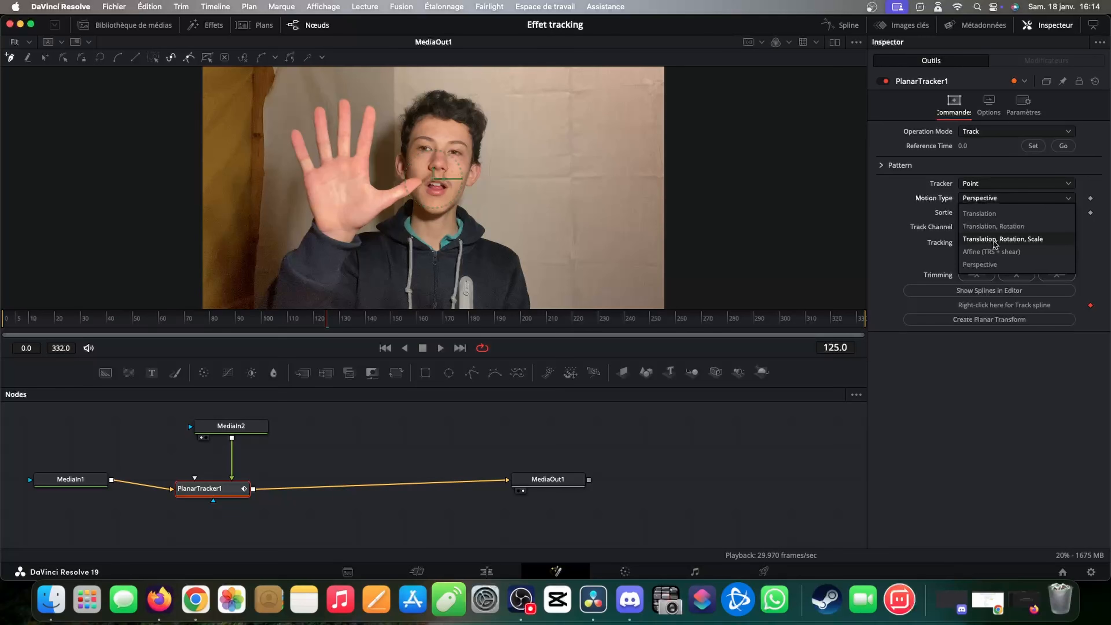
pyautogui.click(1020, 239)
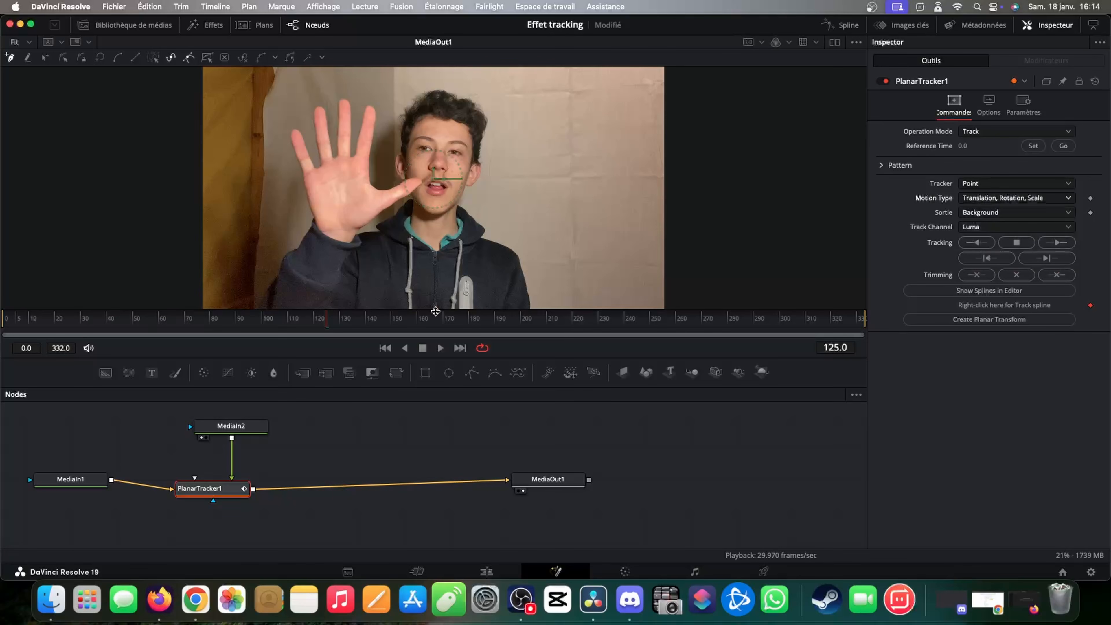
# Draw a closed tracking outline around the palm at frame 125
pyautogui.click(305, 175)
pyautogui.click(364, 167)
pyautogui.click(368, 197)
pyautogui.click(370, 211)
pyautogui.click(323, 223)
pyautogui.click(305, 174)
# Set frame 125 as the reference time and track the palm to the end, then from the reference frame back to the start
pyautogui.click(1033, 146)
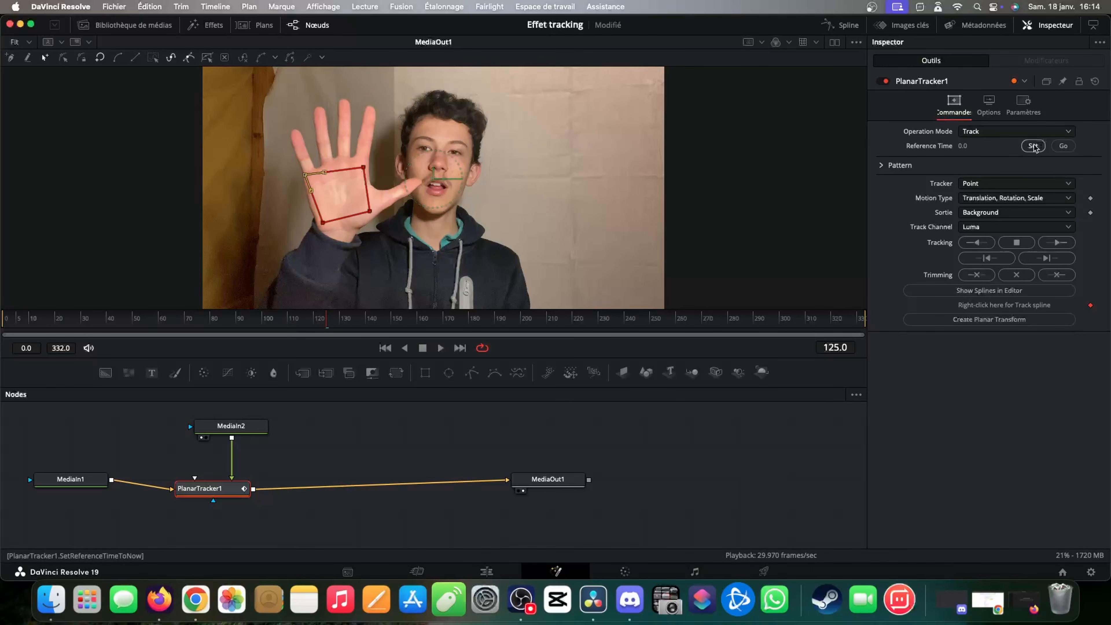
pyautogui.click(1057, 243)
pyautogui.click(1063, 146)
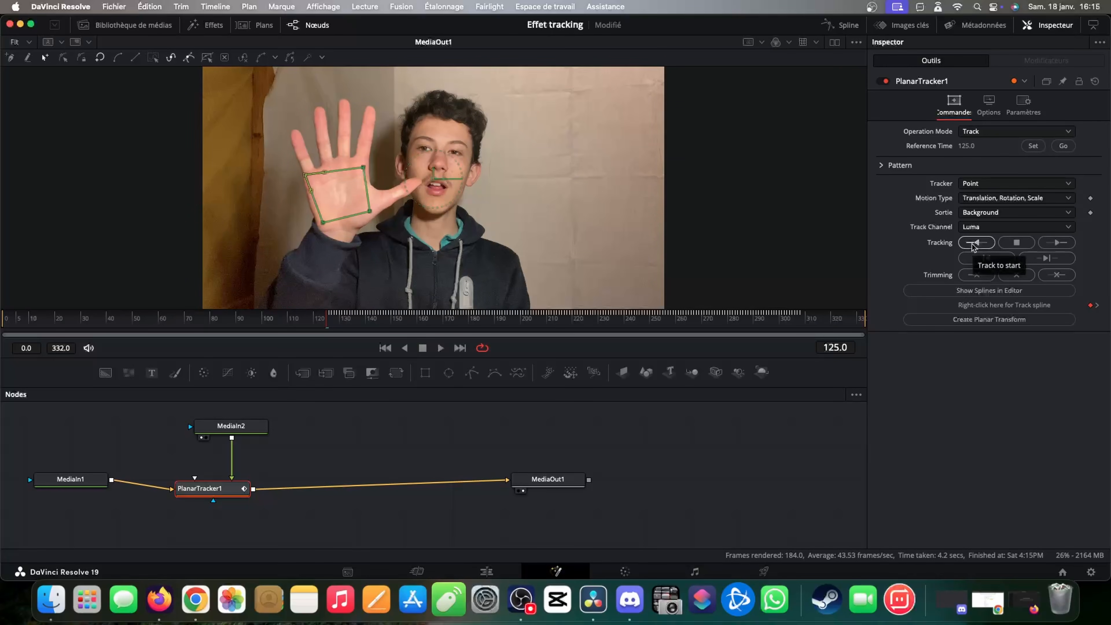
pyautogui.click(974, 244)
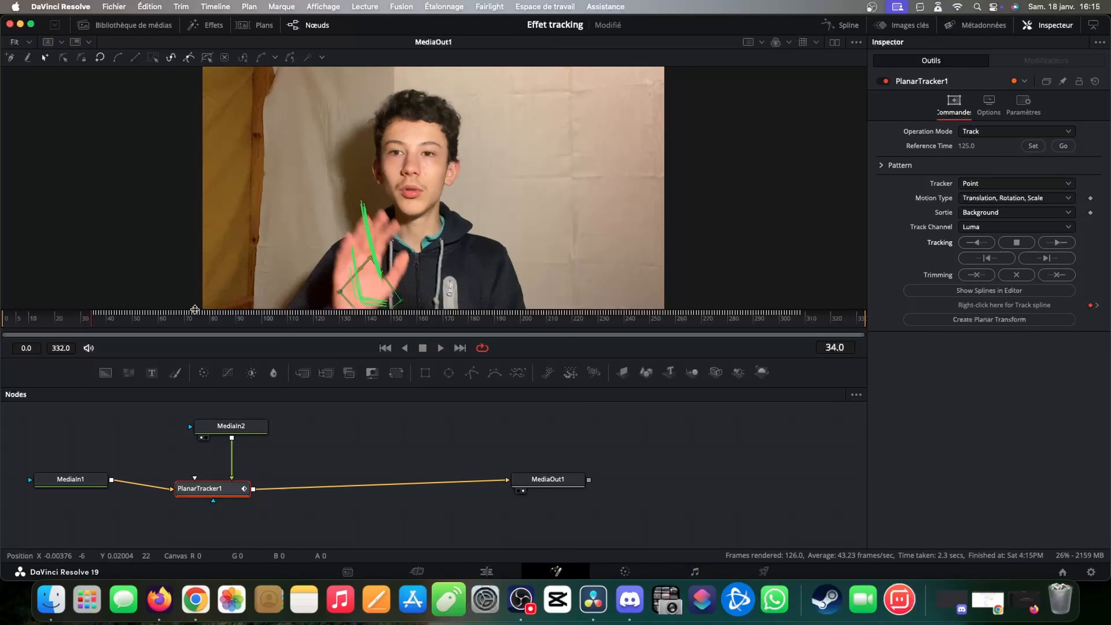
# At frame 143, set PlanarTracker1's operation mode to Corner Pin and fit the logo's corners onto the palm
pyautogui.moveTo(195, 322); pyautogui.dragTo(373, 327)
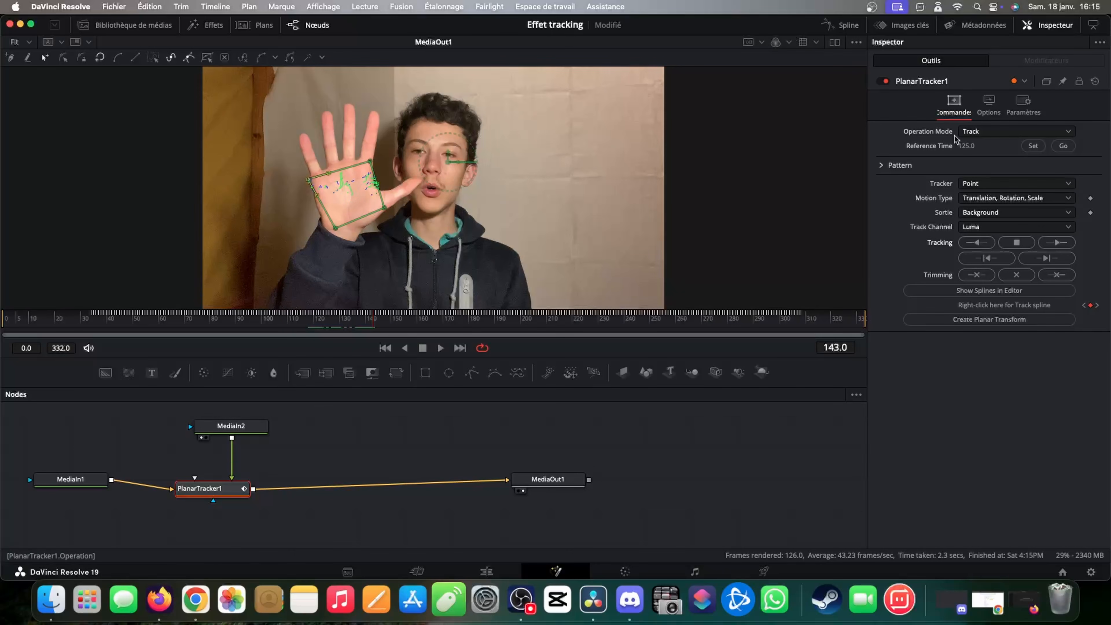
pyautogui.click(1007, 132)
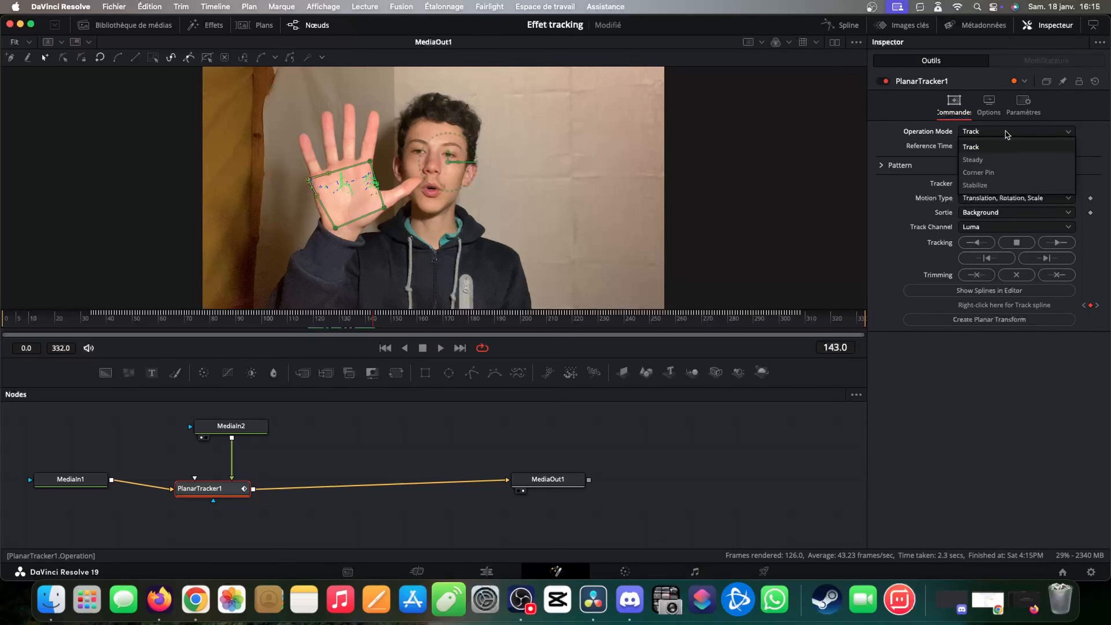
pyautogui.click(990, 174)
pyautogui.moveTo(295, 231); pyautogui.dragTo(312, 227)
pyautogui.moveTo(395, 144); pyautogui.dragTo(337, 169)
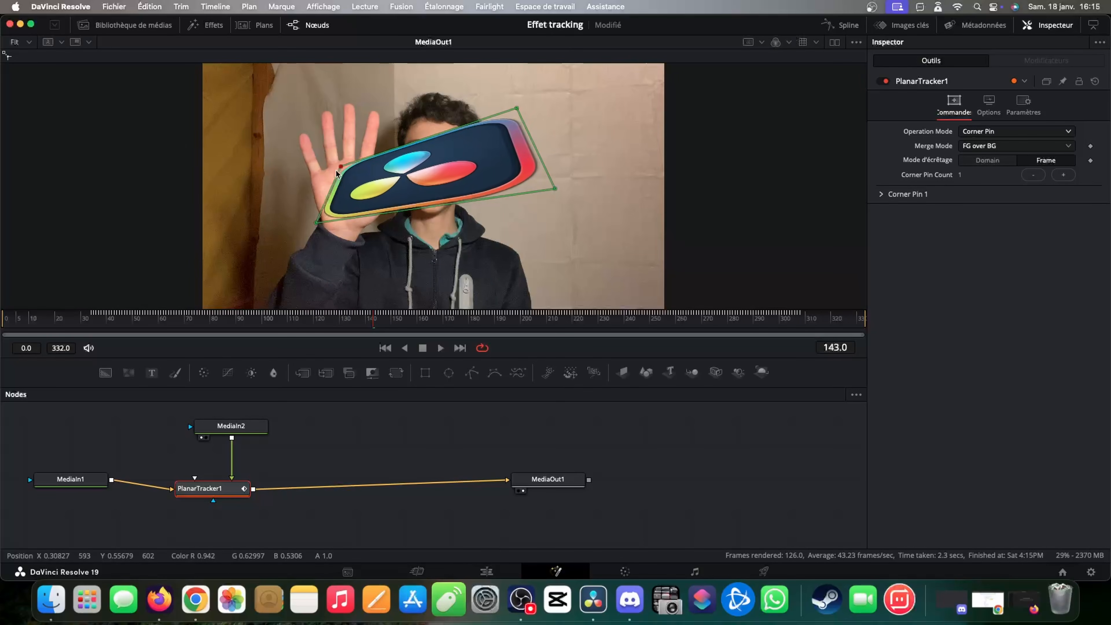
# Play back the tracked logo in Fusion and review it on the Edit page timeline, stopping at 01:00:16:26
pyautogui.press('space')
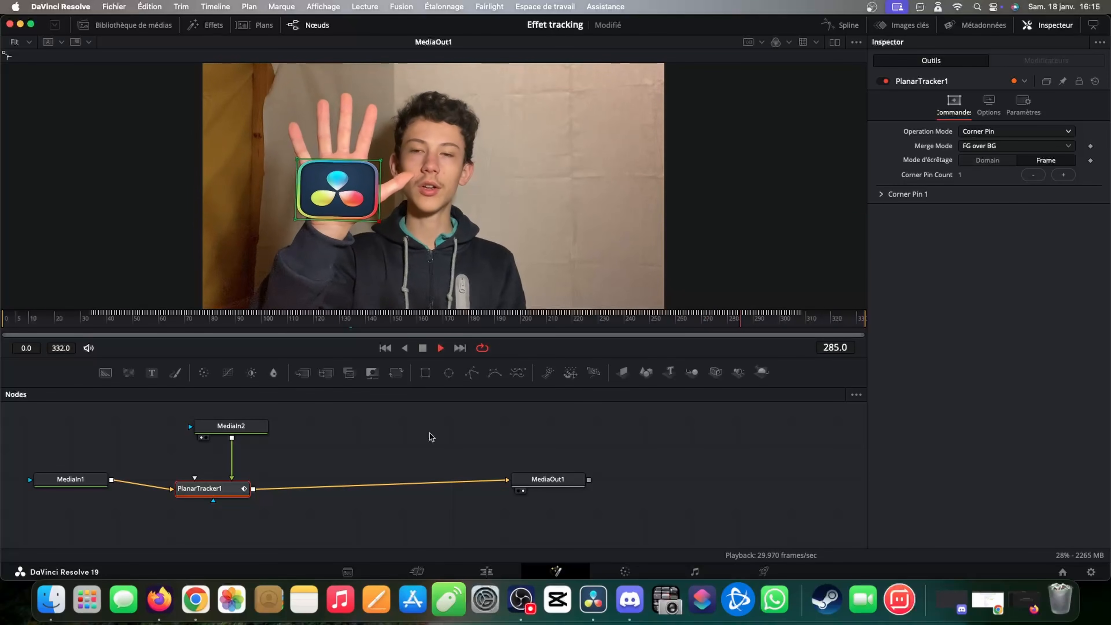
pyautogui.press('space')
pyautogui.hotkey('shift', '4')
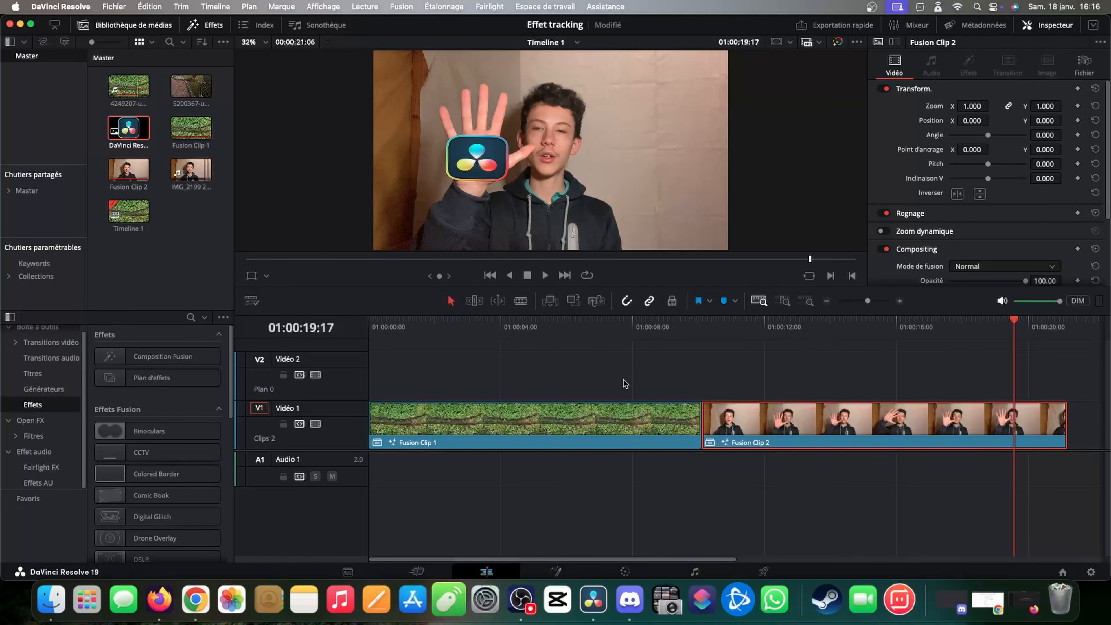
pyautogui.moveTo(842, 327); pyautogui.dragTo(925, 351)
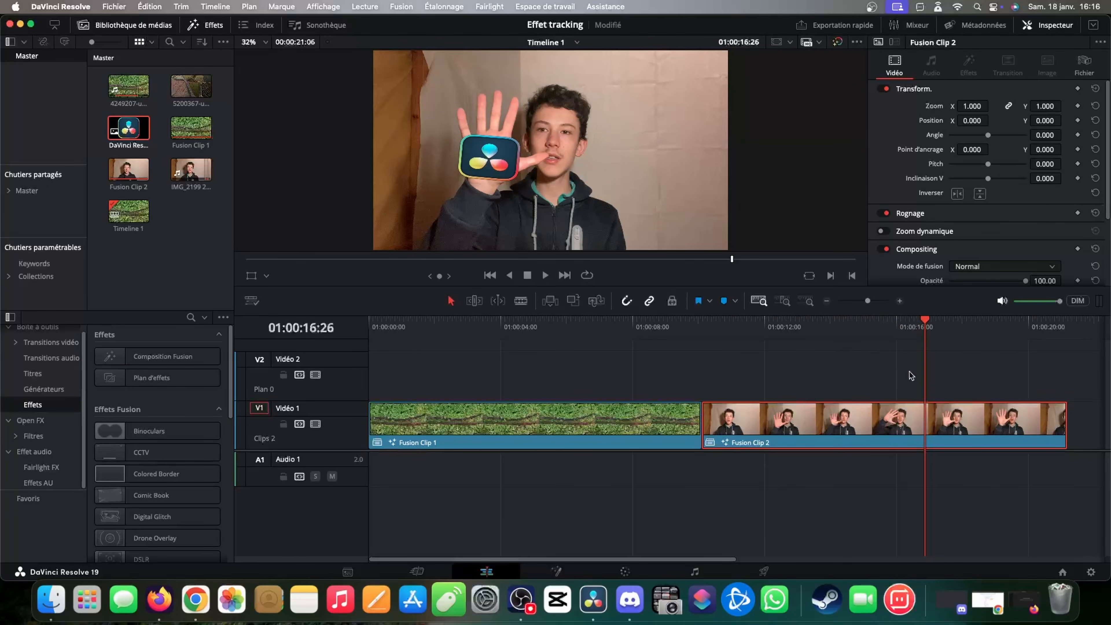